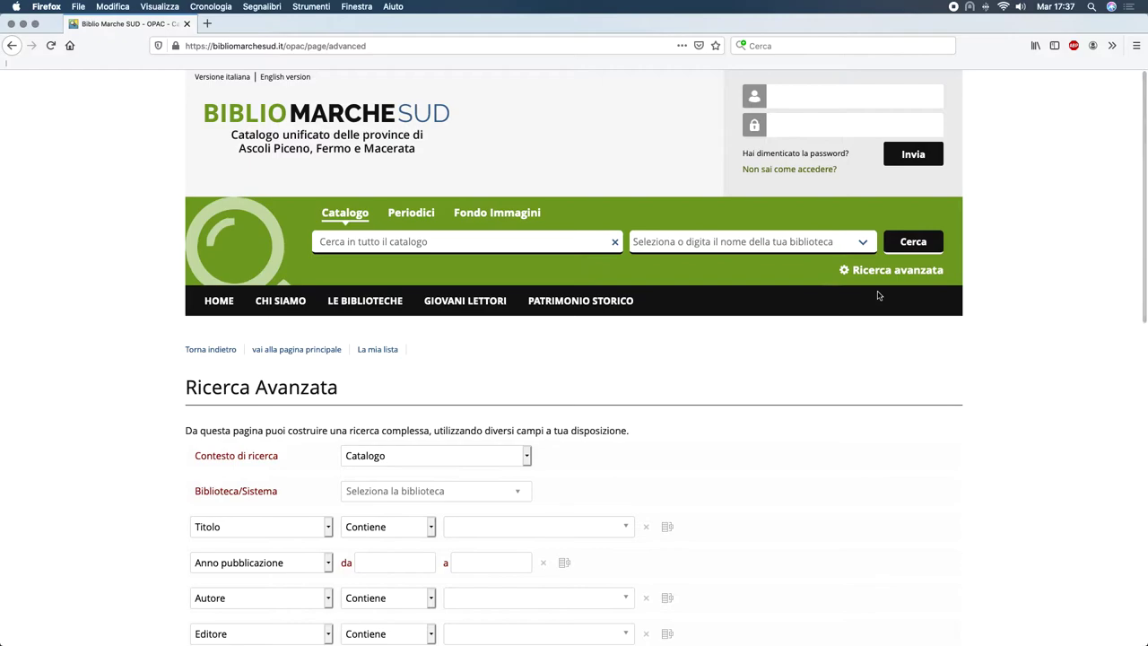
# Turn the Titolo criterion of the advanced search into an OR group with two title conditions.
pyautogui.scroll(-2, 878, 295)
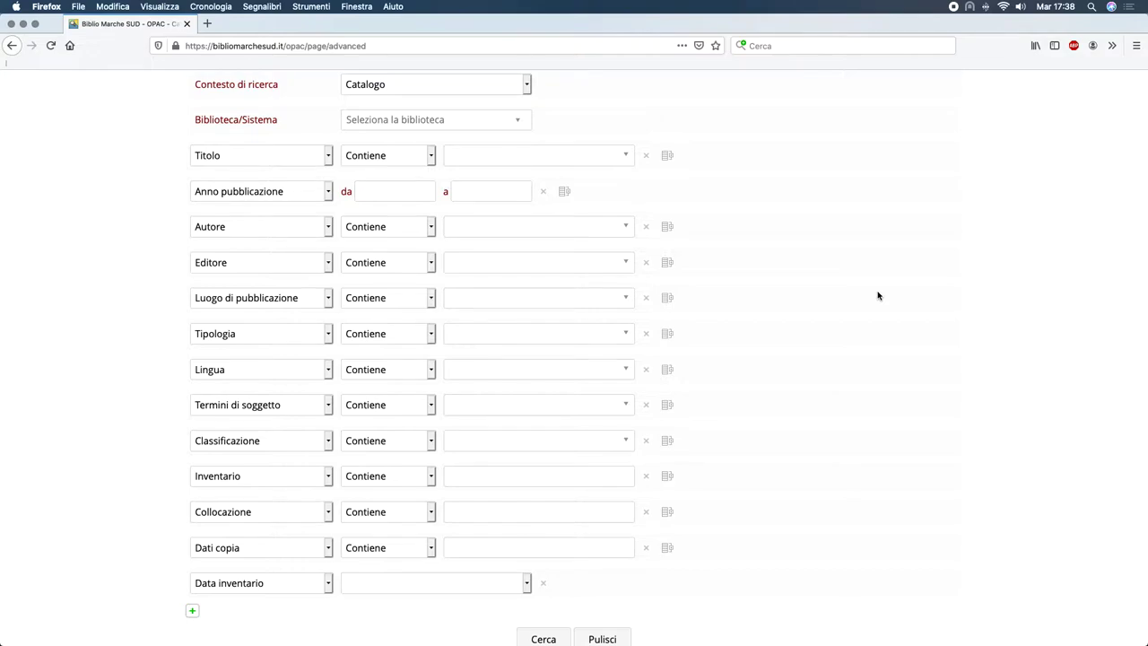
pyautogui.click(667, 157)
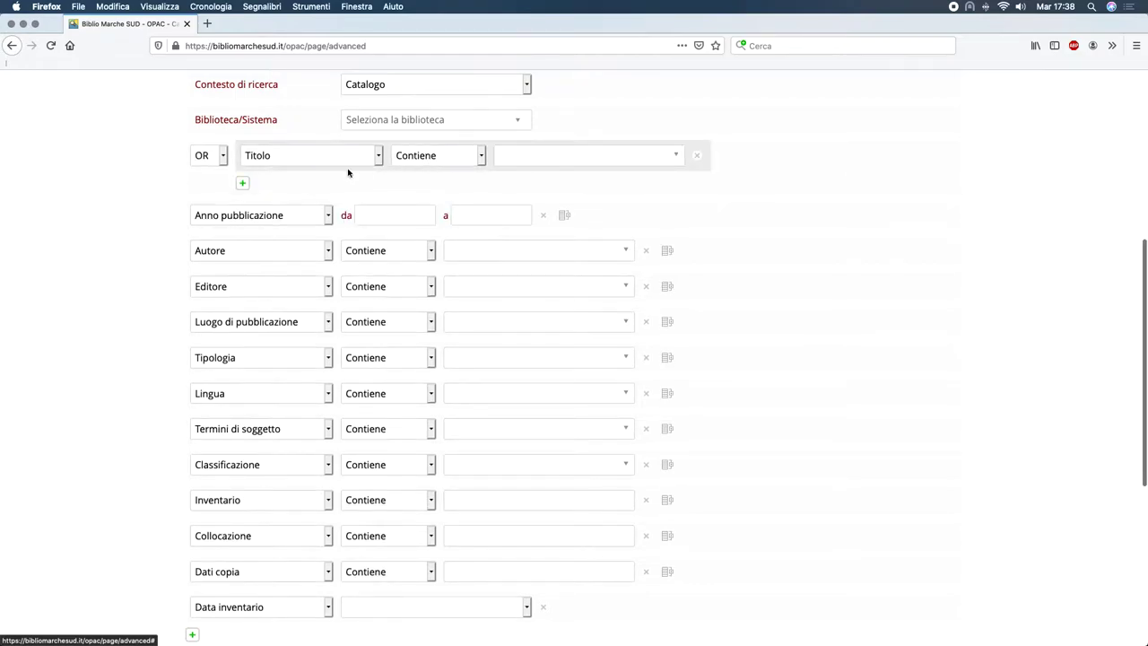
pyautogui.click(242, 187)
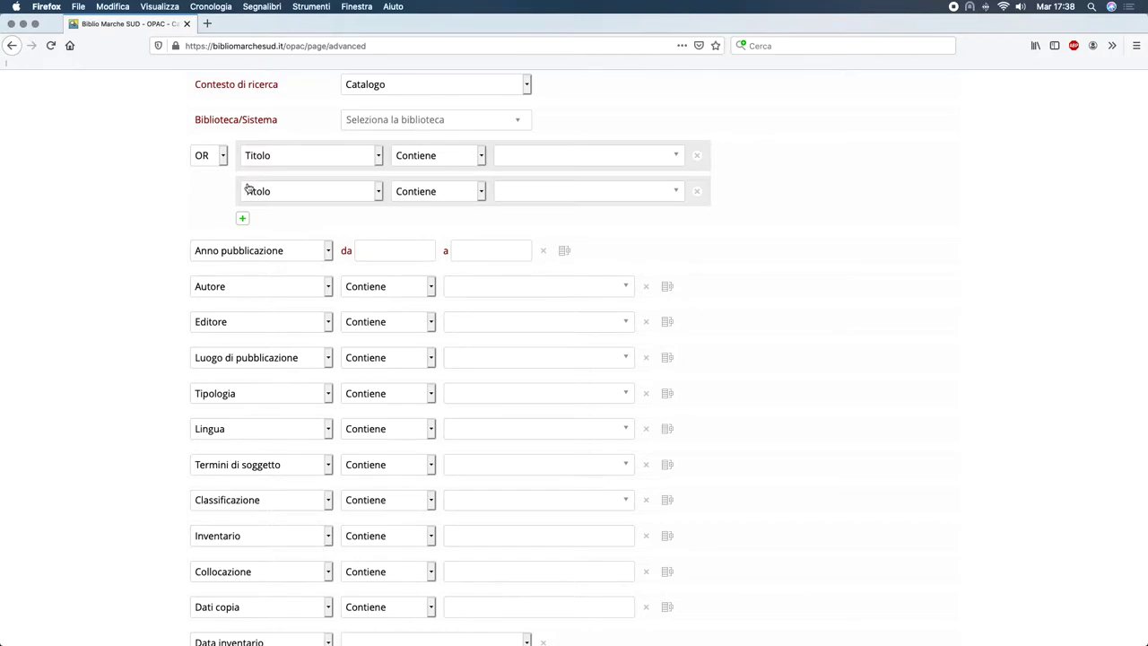
pyautogui.click(514, 157)
# Restrict the search to SAN BENEDETTO DEL TRONTO - Biblioteca Comunale 'Lesca' from the Ascoli Piceno provincia group.
pyautogui.click(519, 120)
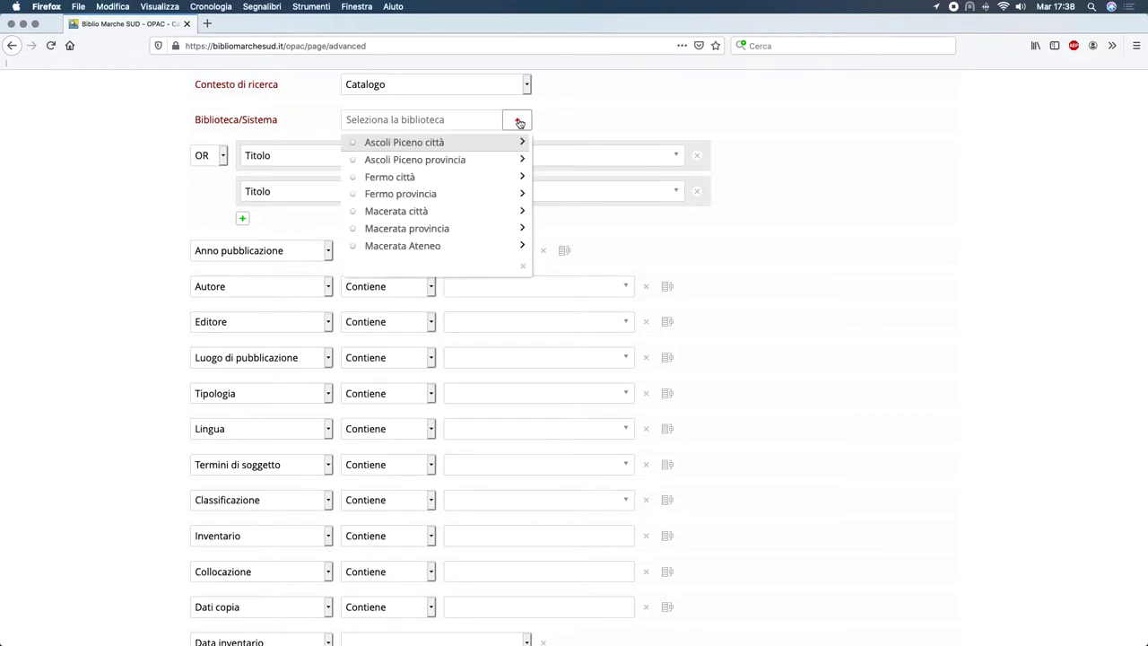
pyautogui.click(490, 160)
pyautogui.scroll(-3, 440, 269)
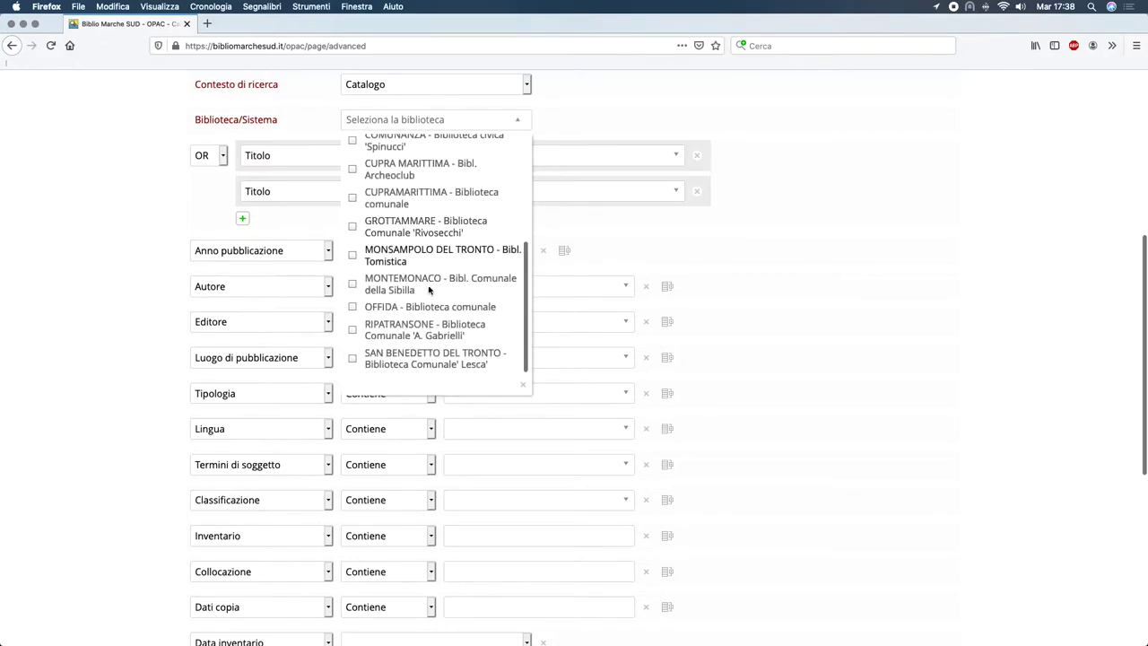
pyautogui.click(359, 361)
# Set the first title condition to contain "sposi".
pyautogui.click(566, 156)
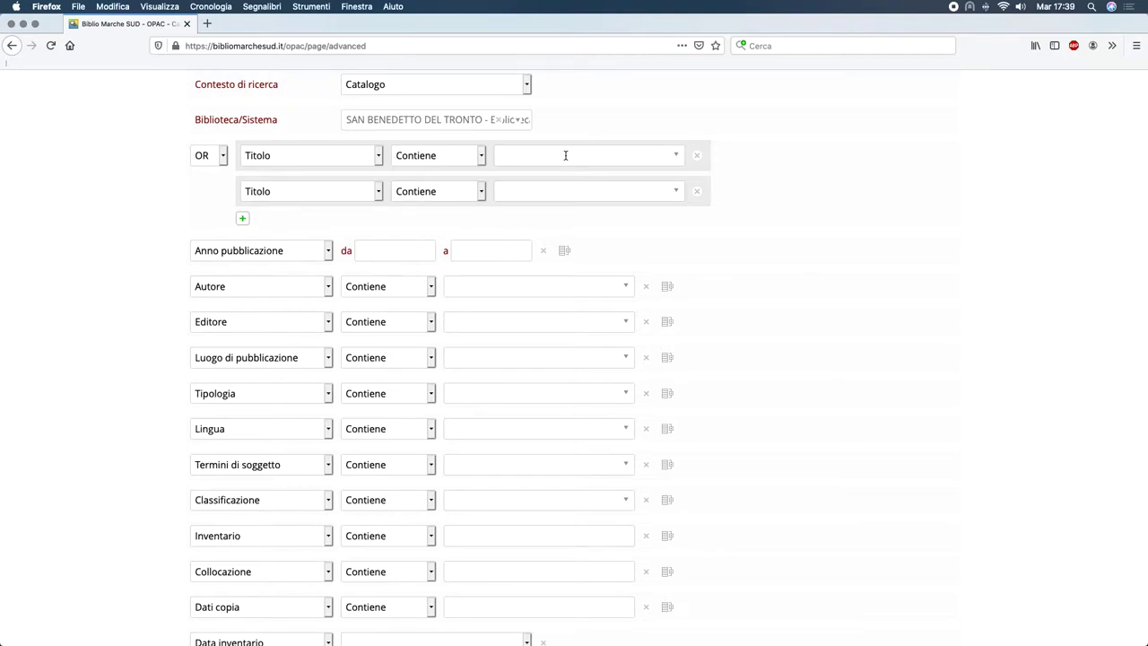
pyautogui.write('sposu')
pyautogui.press('BackSpace')
pyautogui.write('i')
# Set the second title condition to Non contiene "promessi" and run the search.
pyautogui.click(441, 194)
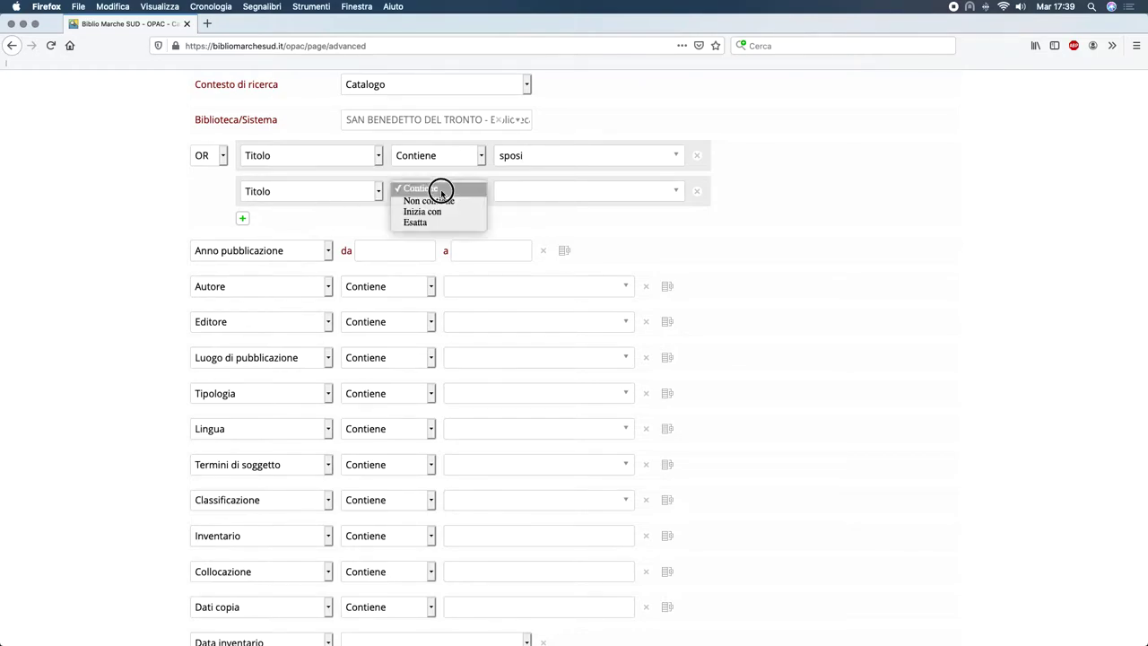
pyautogui.click(440, 200)
pyautogui.click(543, 194)
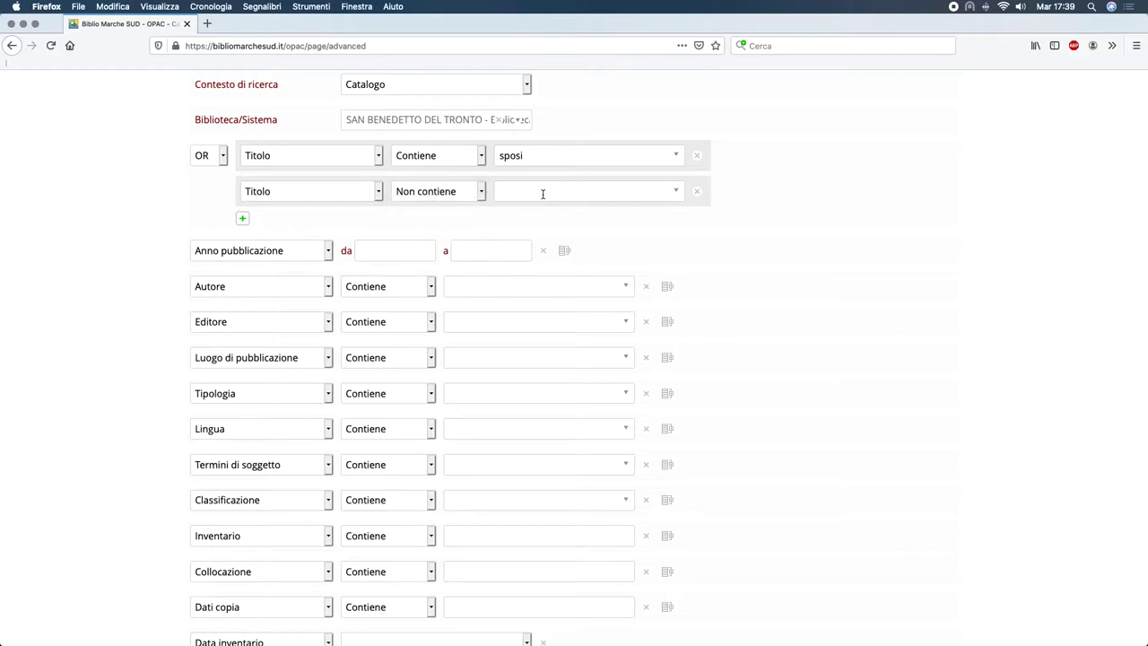
pyautogui.write('promessi')
pyautogui.scroll(-5, 541, 192)
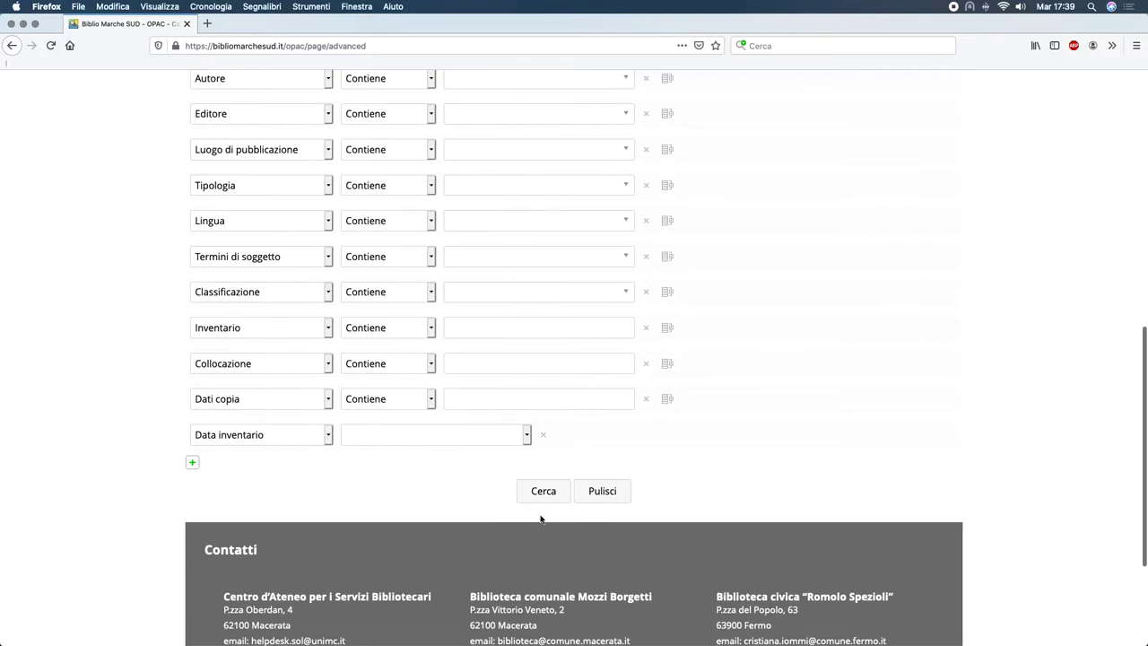
pyautogui.click(546, 492)
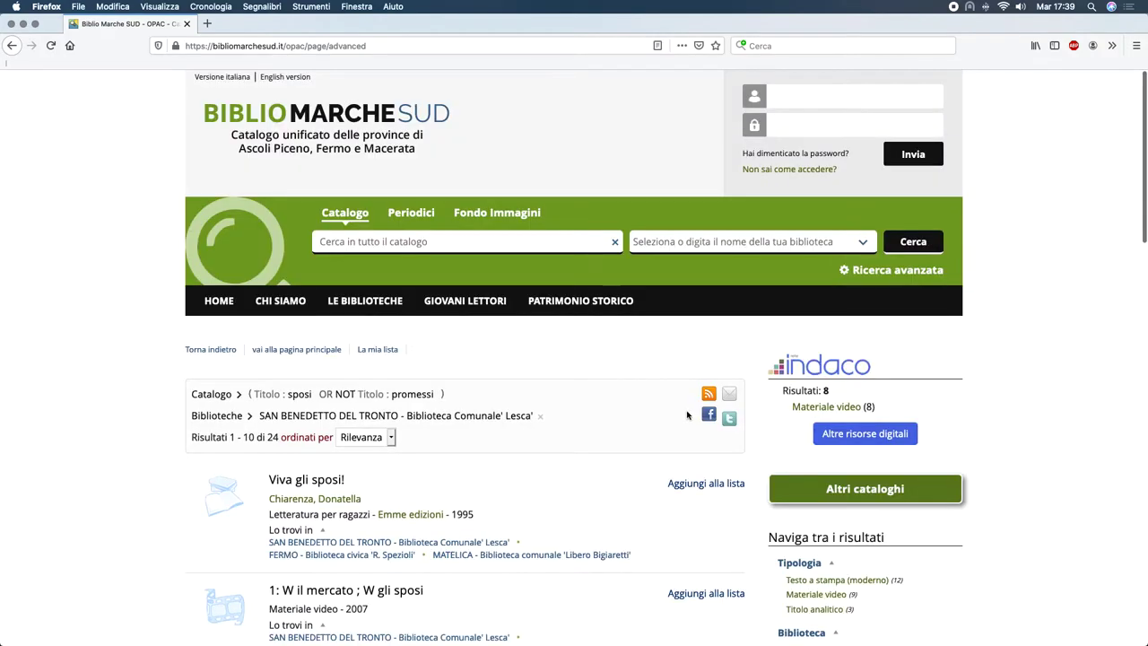
# Review the number of results and the titles listed on the first page of the "sposi" search.
pyautogui.click(272, 437)
pyautogui.scroll(-1, 555, 387)
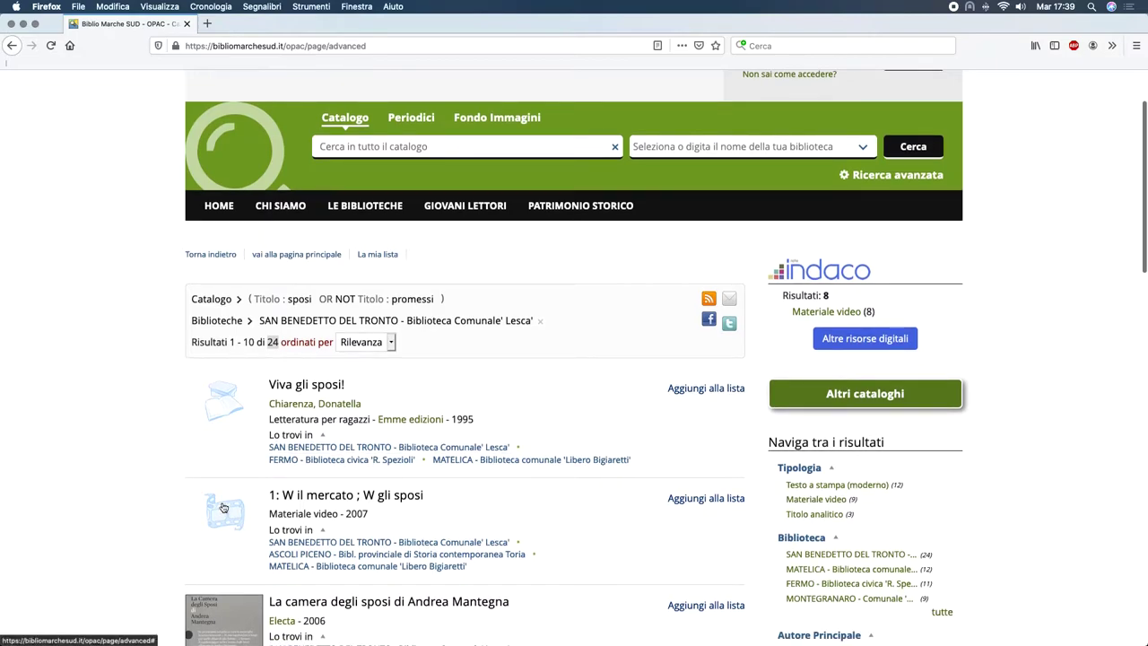
pyautogui.scroll(-4, 384, 346)
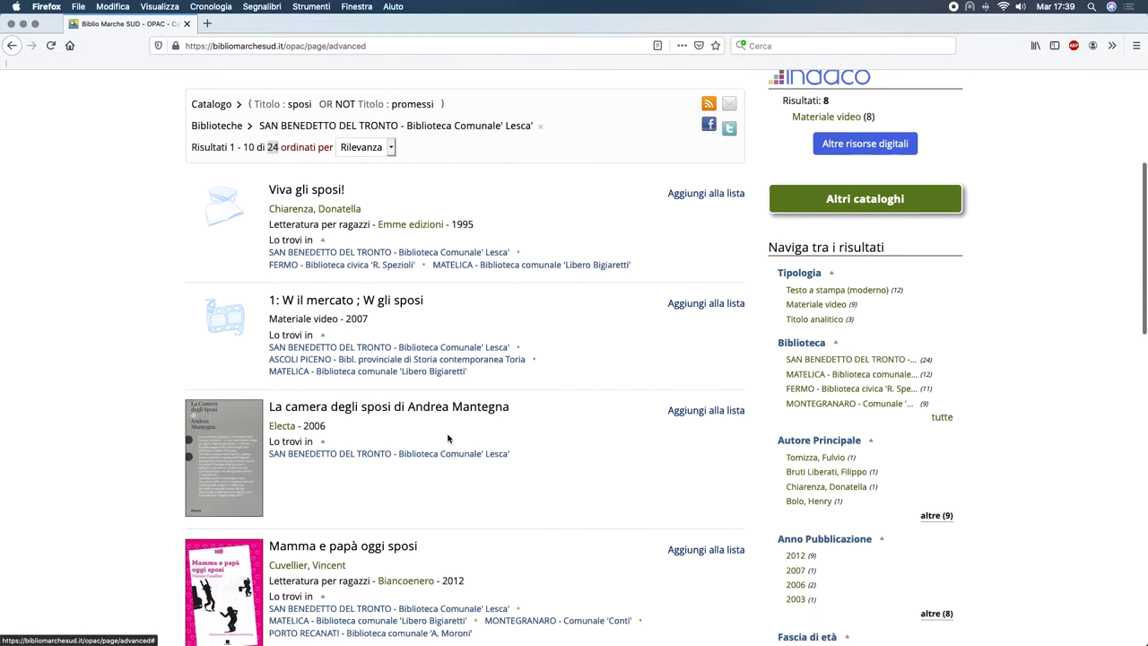
pyautogui.scroll(-2, 448, 437)
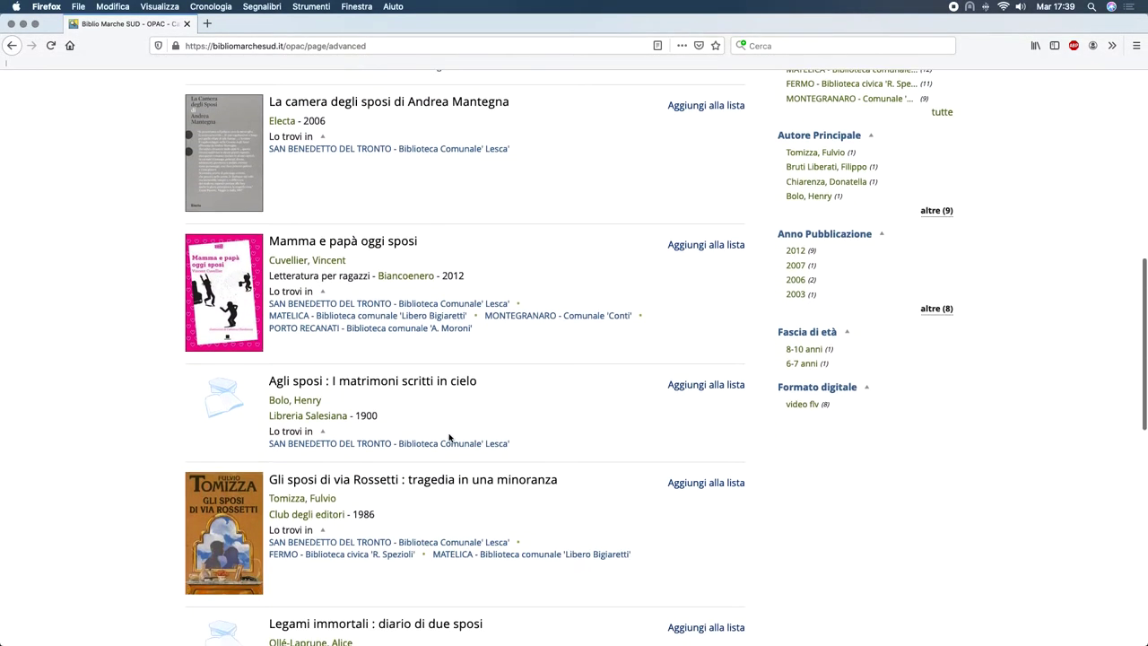
pyautogui.scroll(-3, 450, 436)
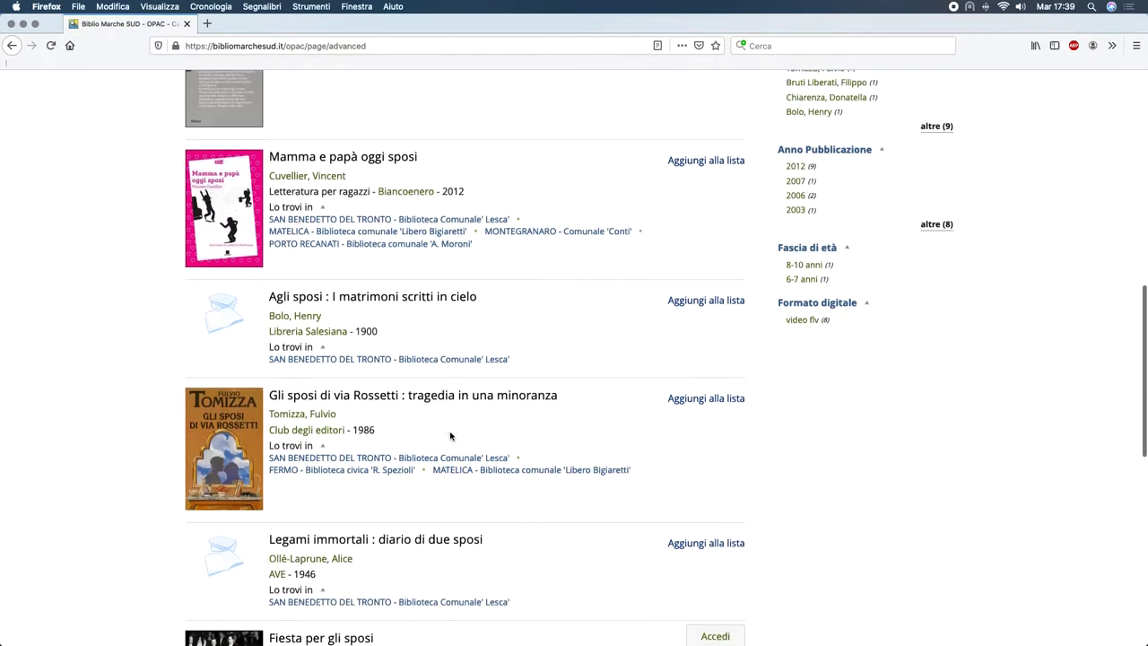
pyautogui.scroll(-3, 450, 436)
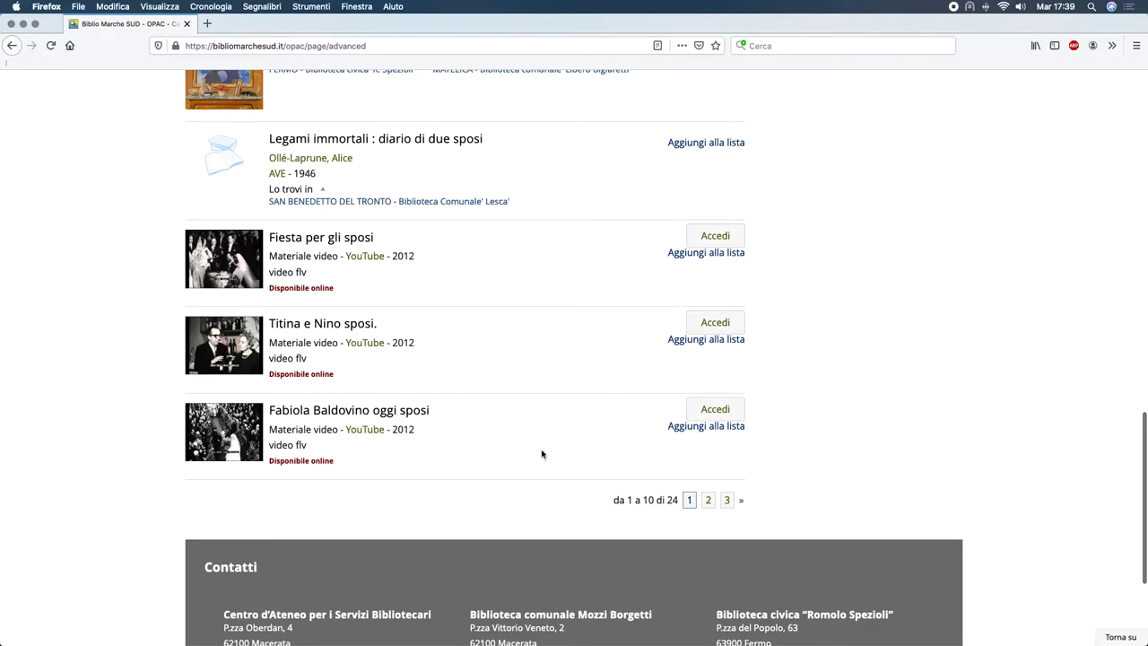
pyautogui.scroll(5, 541, 454)
pyautogui.scroll(10, 541, 454)
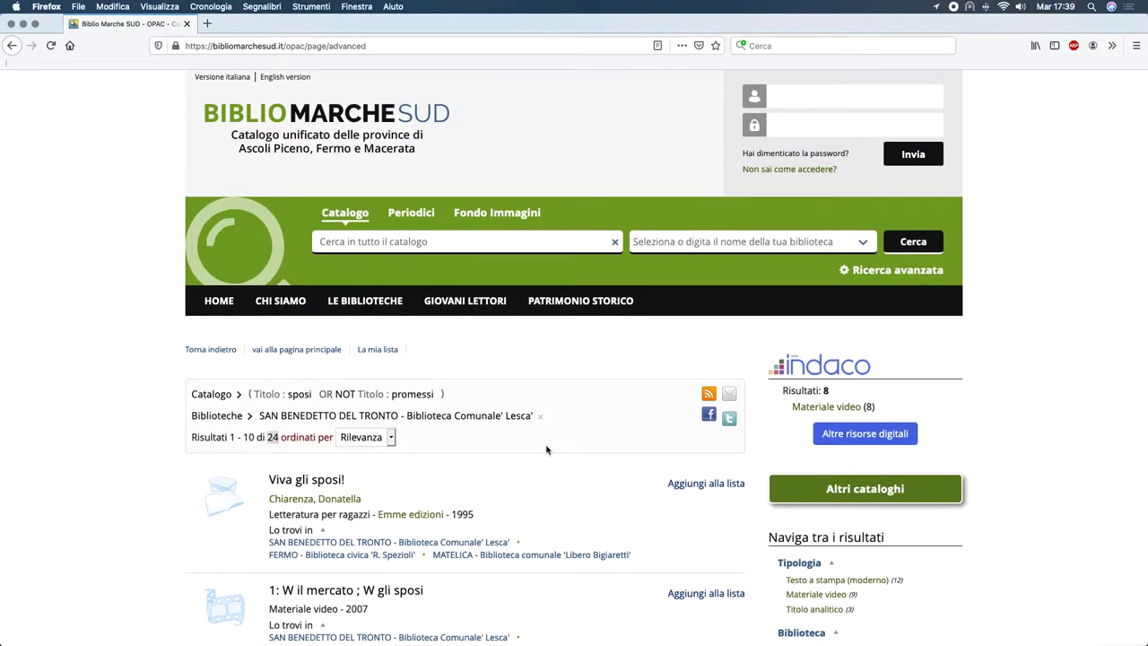
# Return to the advanced search form and clear the previous title conditions.
pyautogui.click(875, 272)
pyautogui.scroll(-10, 527, 334)
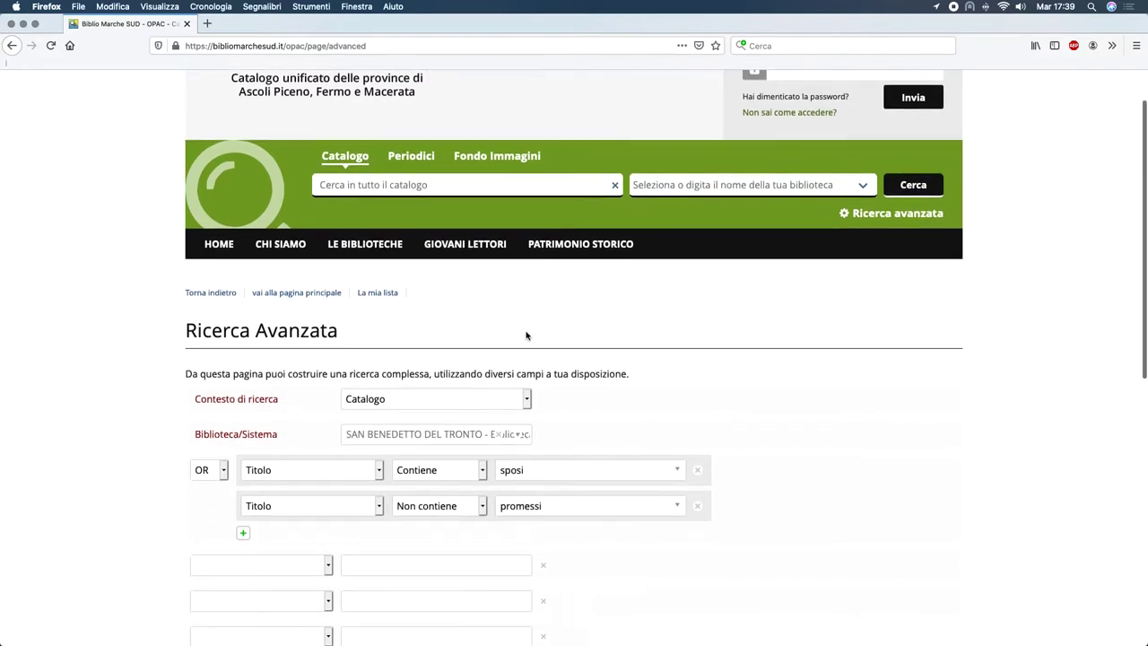
pyautogui.click(603, 477)
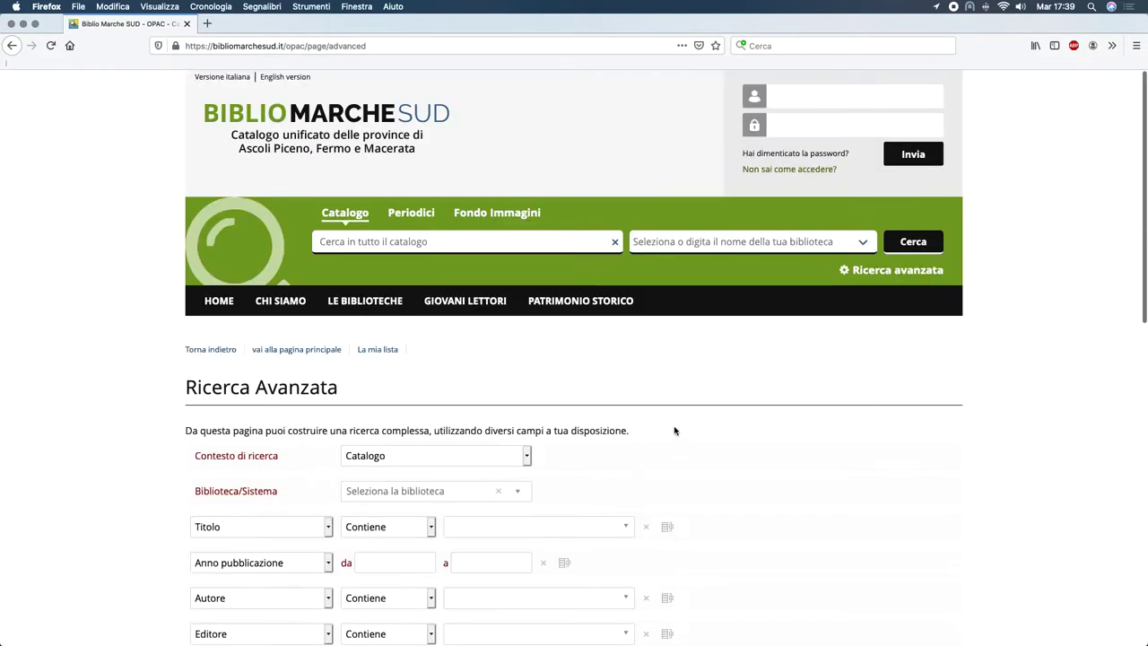
# Set the Titolo criterion to Esatta with the value "il dubbio".
pyautogui.scroll(-4, 764, 390)
pyautogui.scroll(-3, 765, 391)
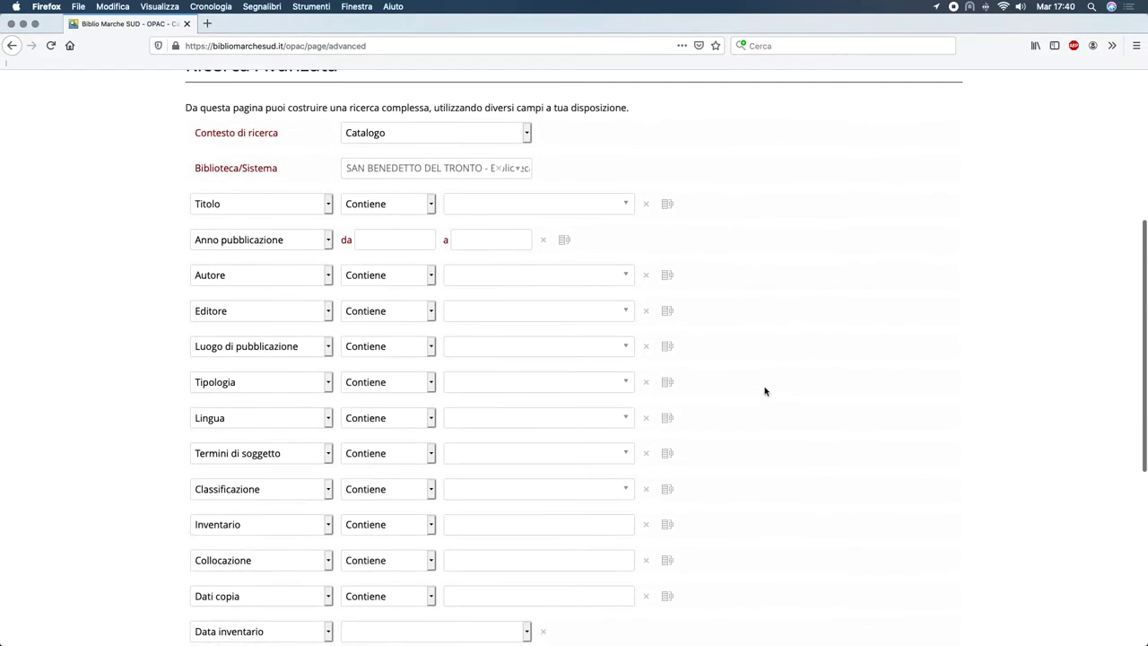
pyautogui.scroll(-1, 765, 391)
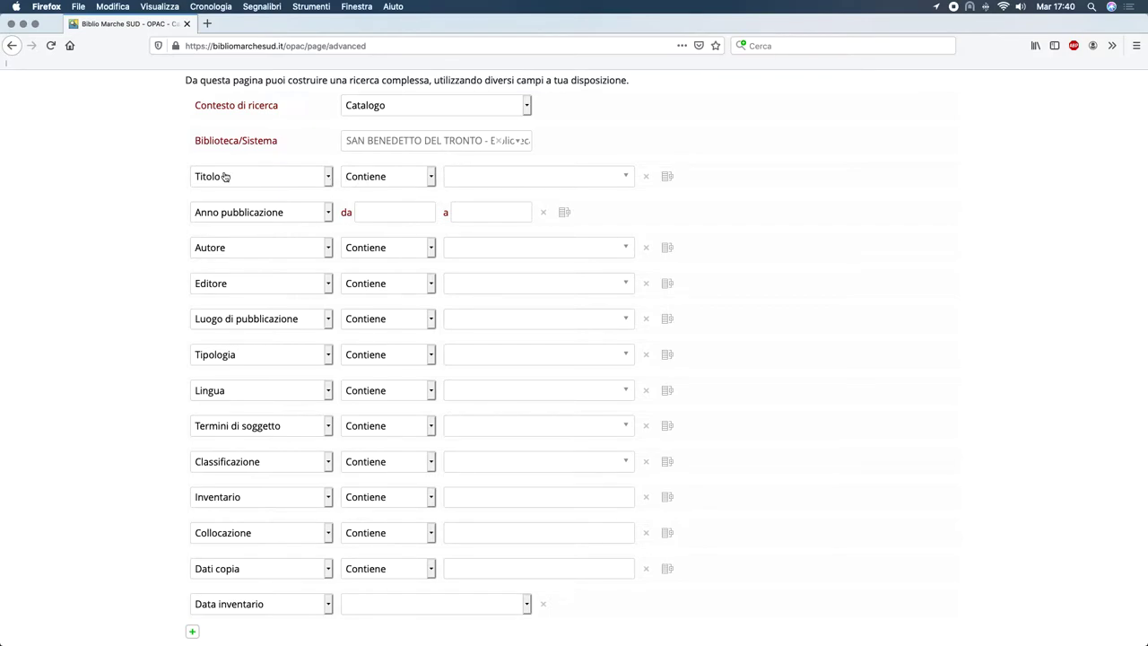
pyautogui.click(428, 176)
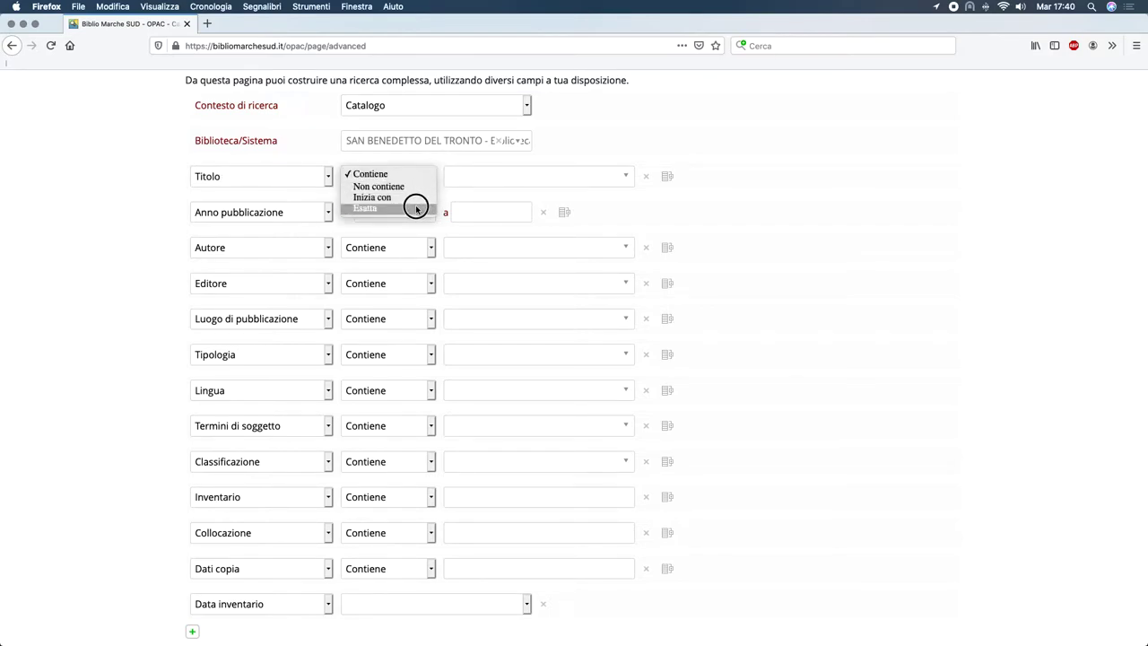
pyautogui.click(416, 208)
pyautogui.click(480, 180)
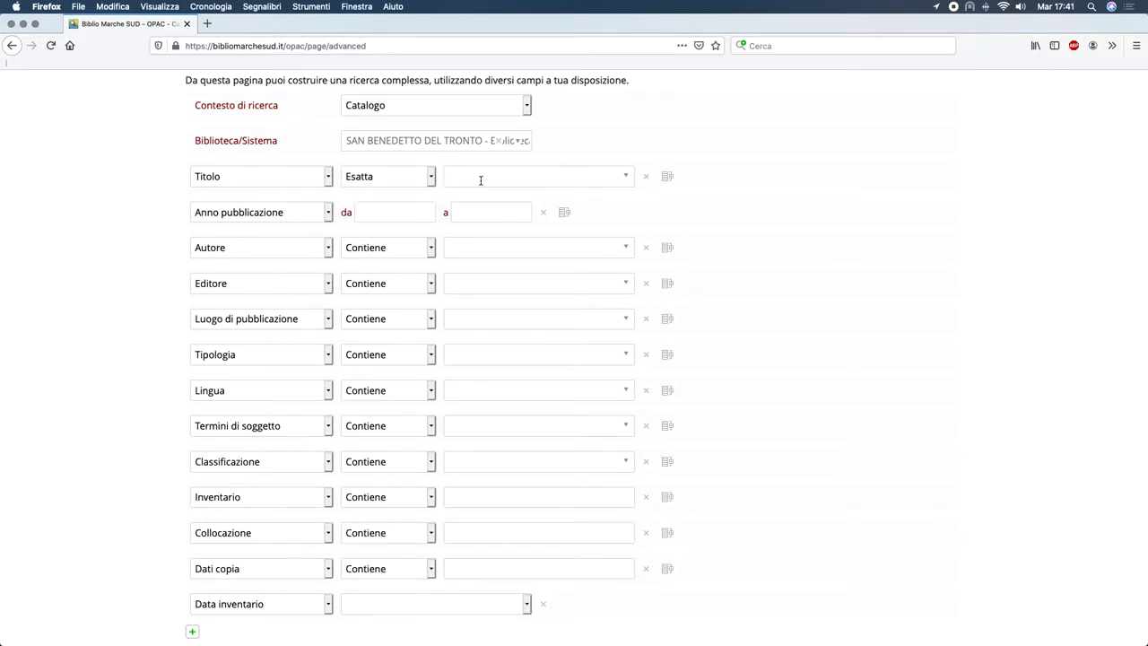
pyautogui.write('il dubbio')
# Set the Autore criterion to Non contiene "de crescenzo" and run the search.
pyautogui.click(389, 254)
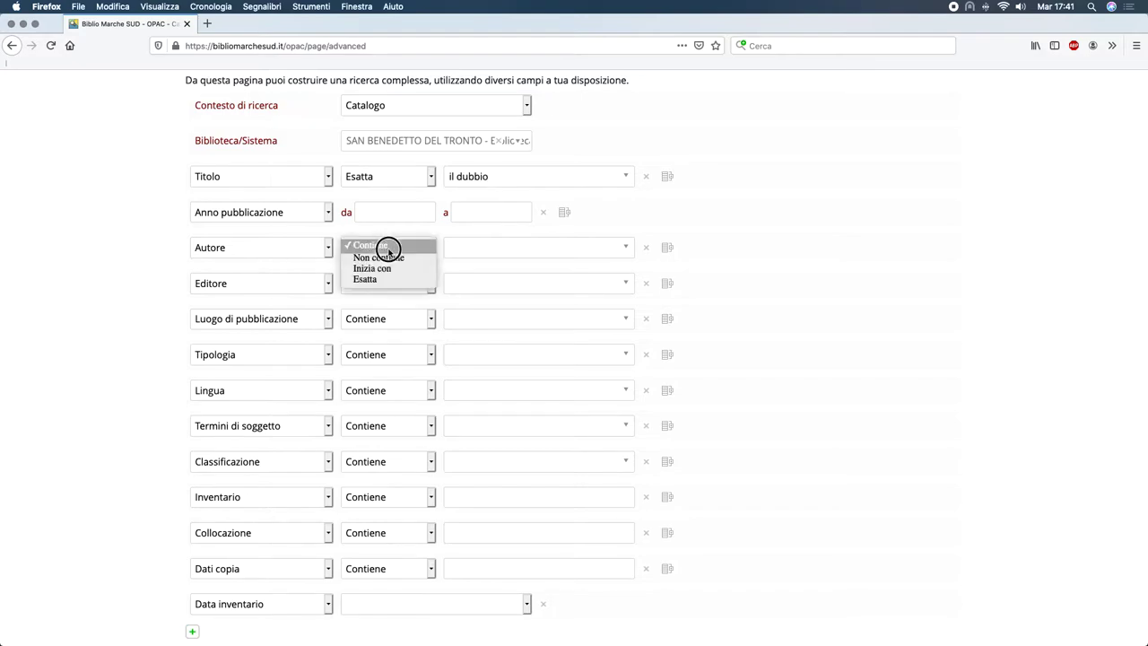
pyautogui.click(386, 258)
pyautogui.click(484, 246)
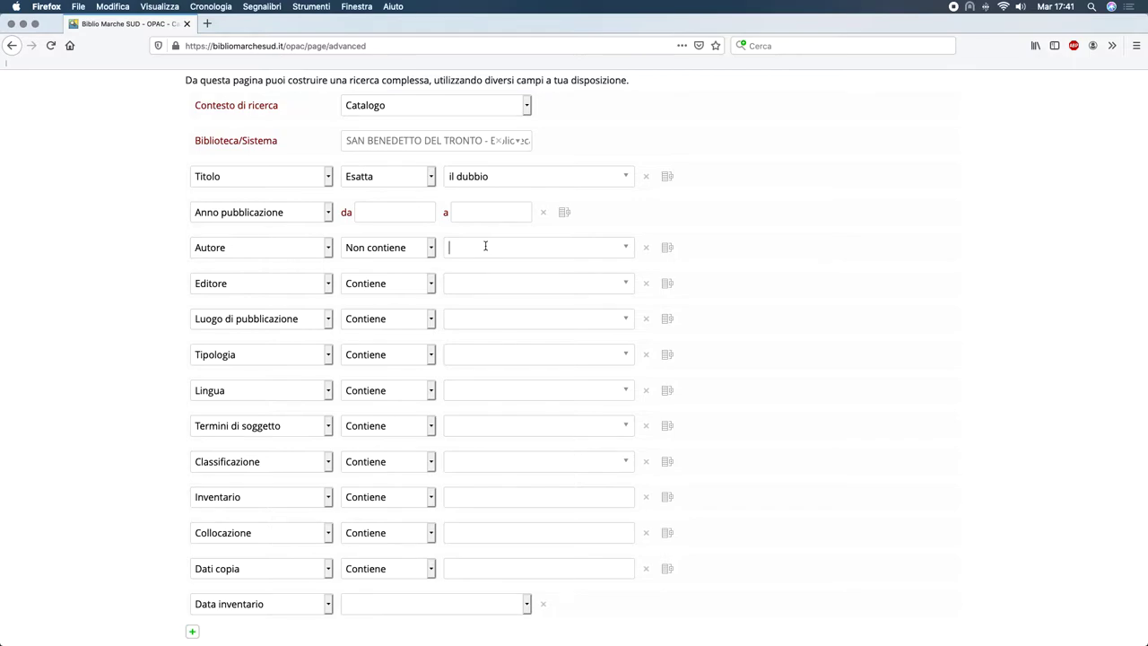
pyautogui.write('de crescenzo')
pyautogui.scroll(-3, 490, 249)
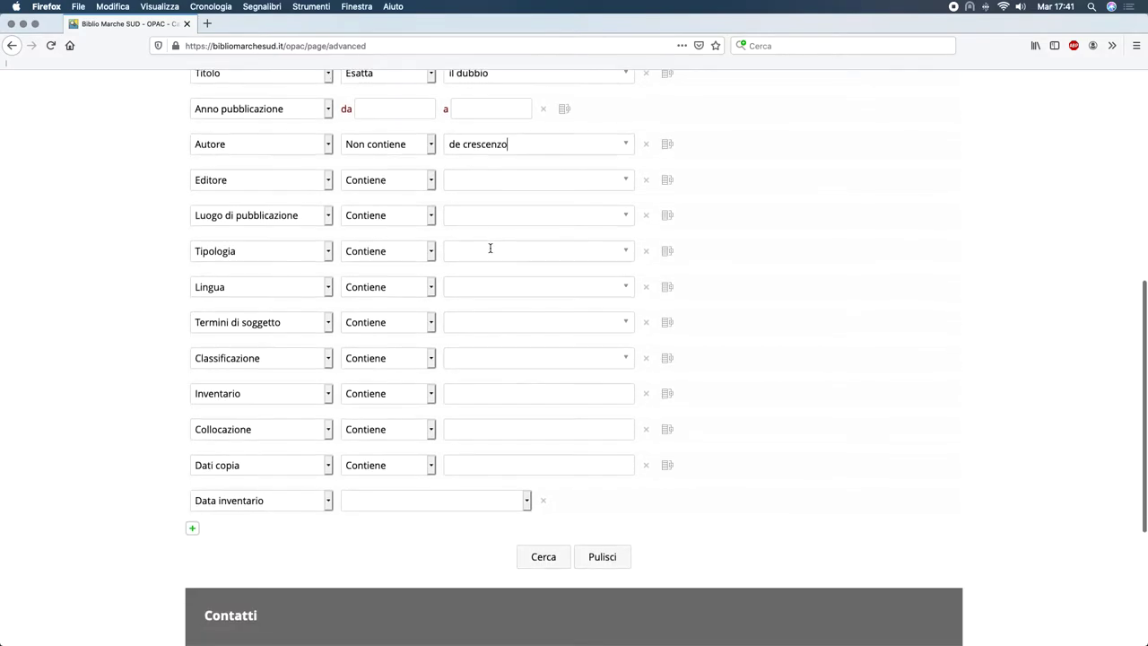
pyautogui.click(538, 556)
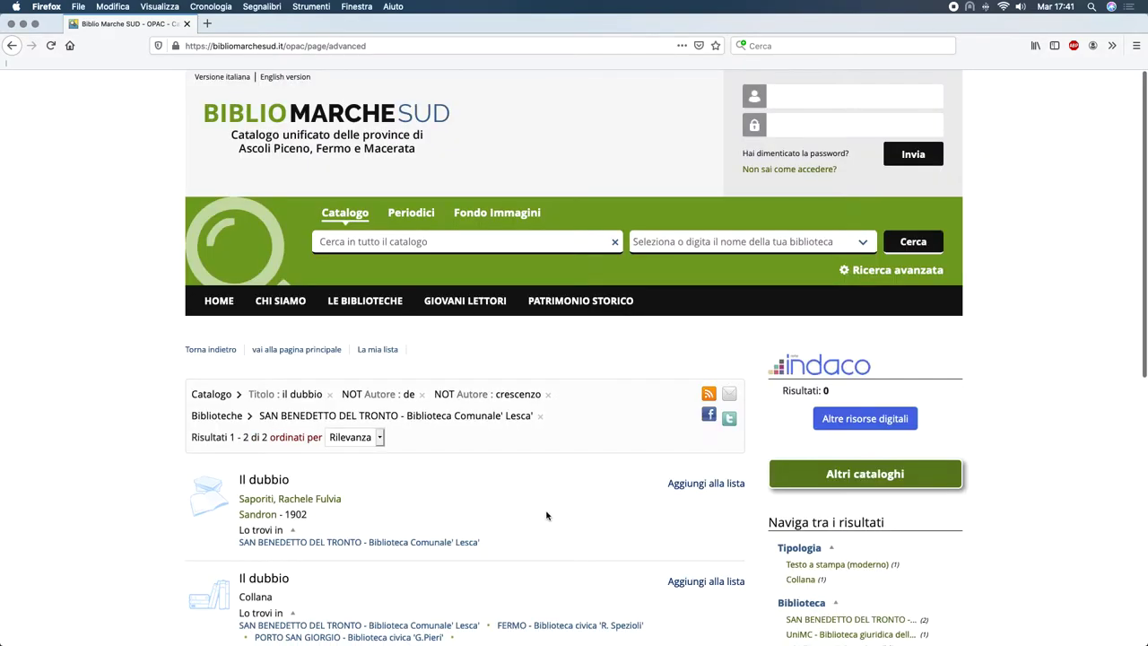
# Go back from the results to the advanced search form and clear its criteria, including the selected library.
pyautogui.scroll(-3, 546, 515)
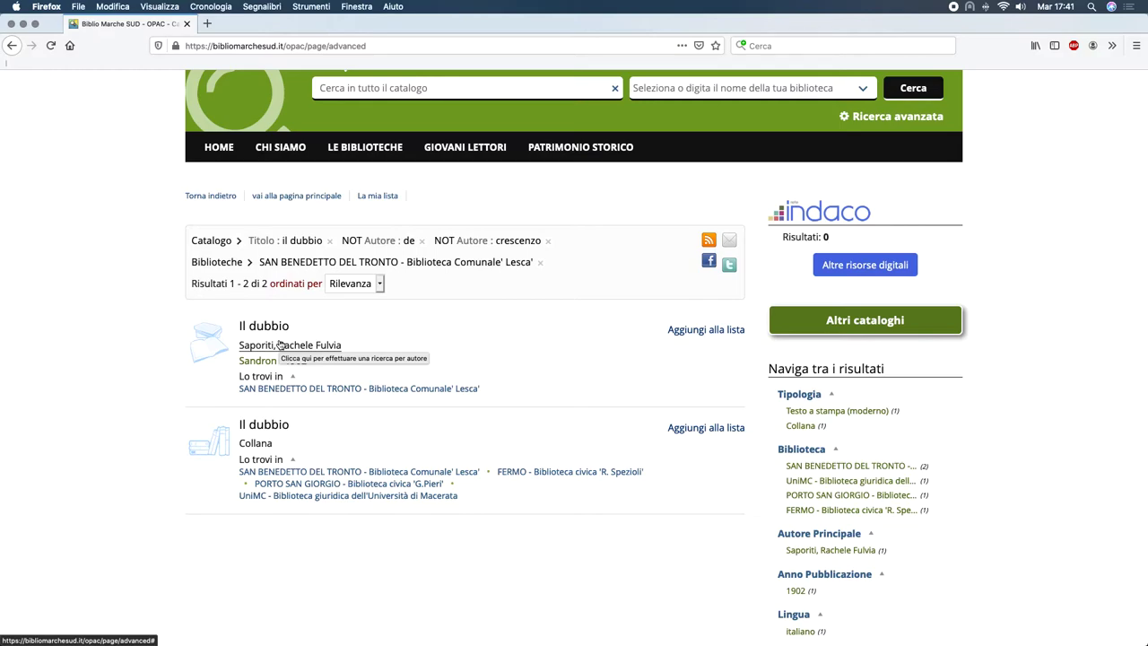
pyautogui.click(896, 116)
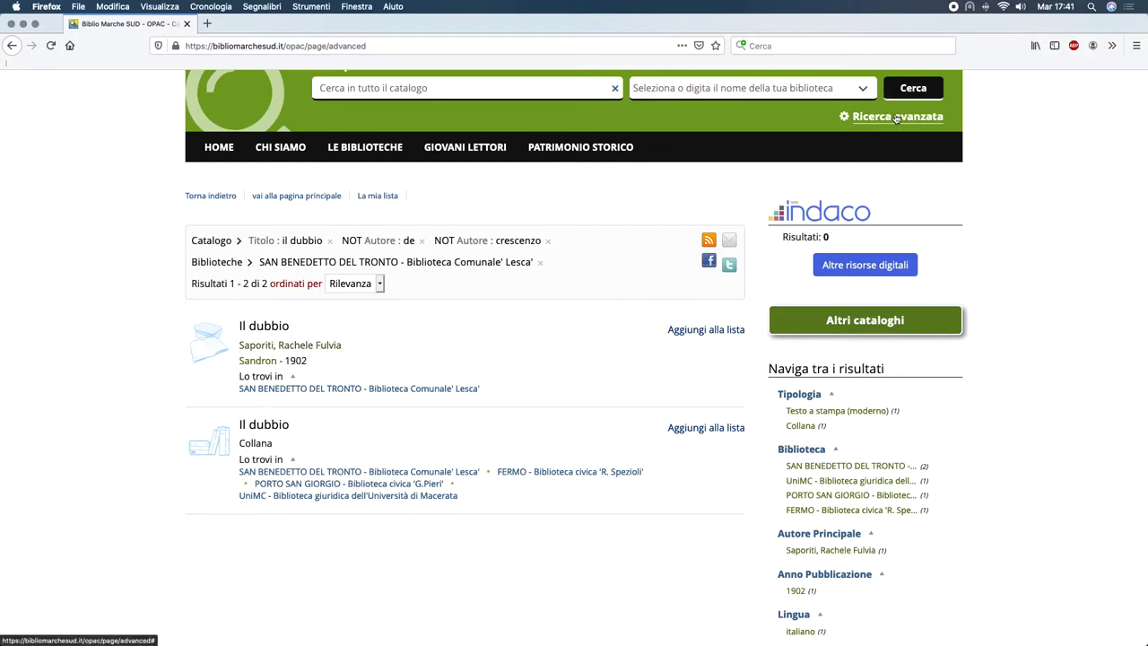
pyautogui.scroll(-5, 551, 309)
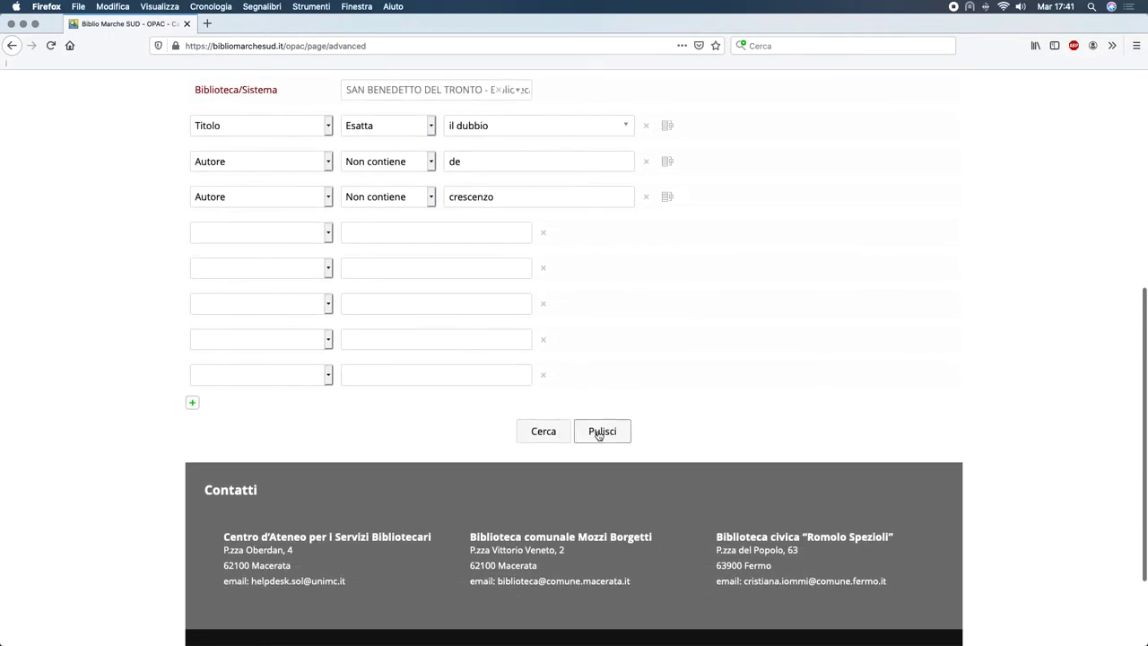
pyautogui.click(598, 432)
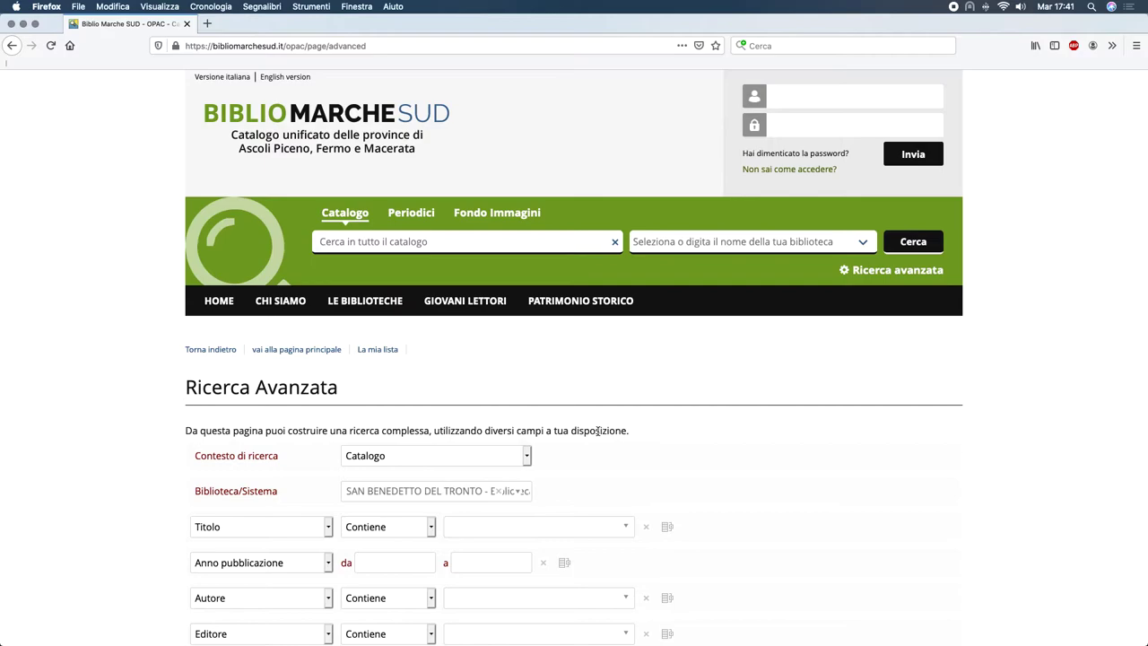
pyautogui.scroll(-5, 599, 433)
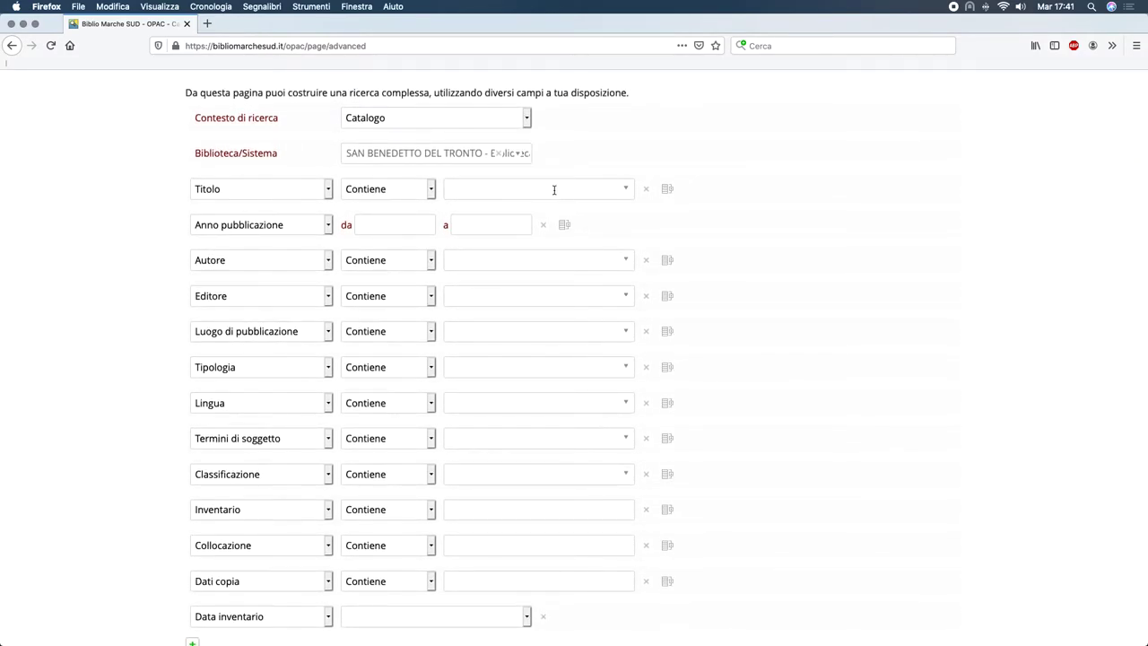
pyautogui.click(499, 154)
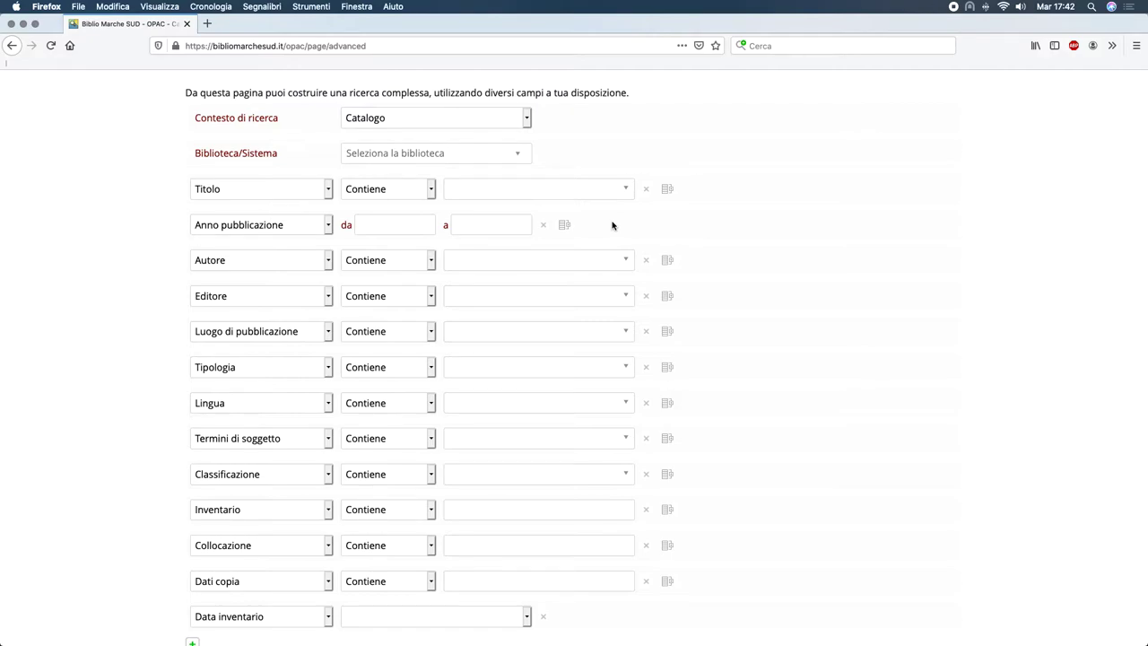
# Turn the Titolo criterion into a group of two title conditions joined by AND.
pyautogui.click(667, 189)
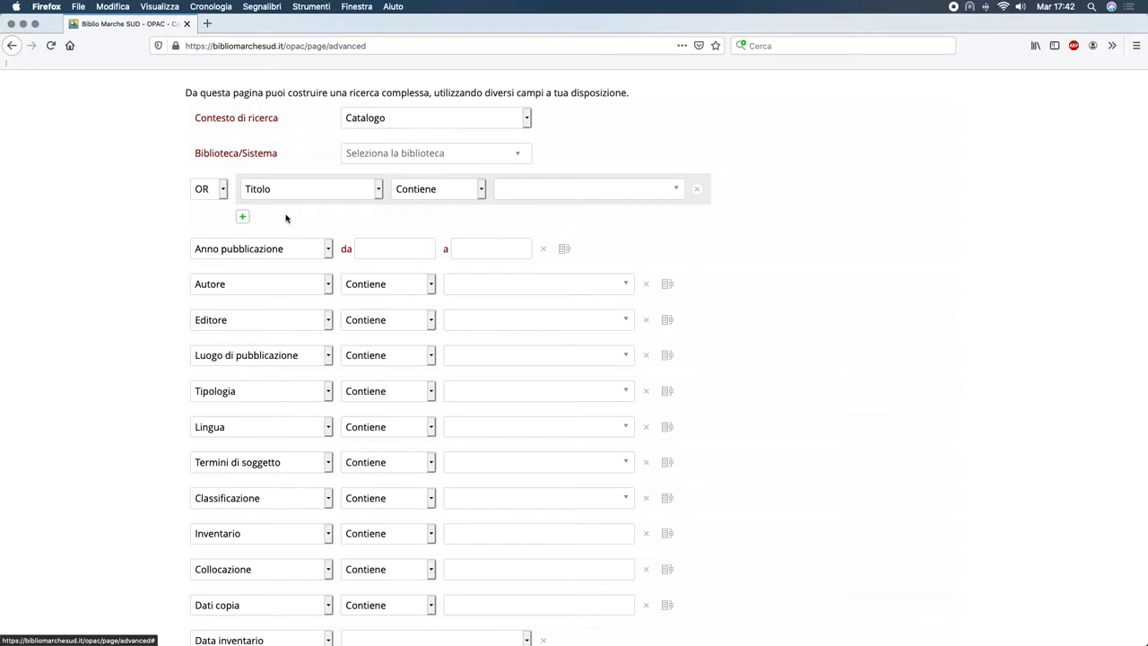
pyautogui.click(244, 216)
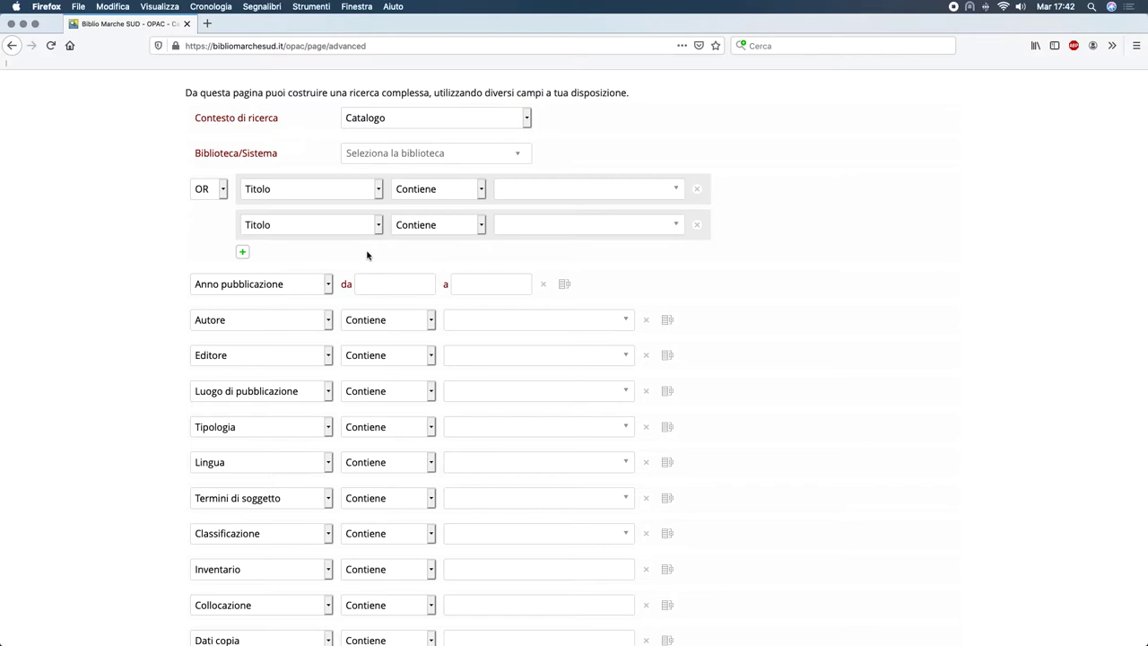
pyautogui.click(204, 192)
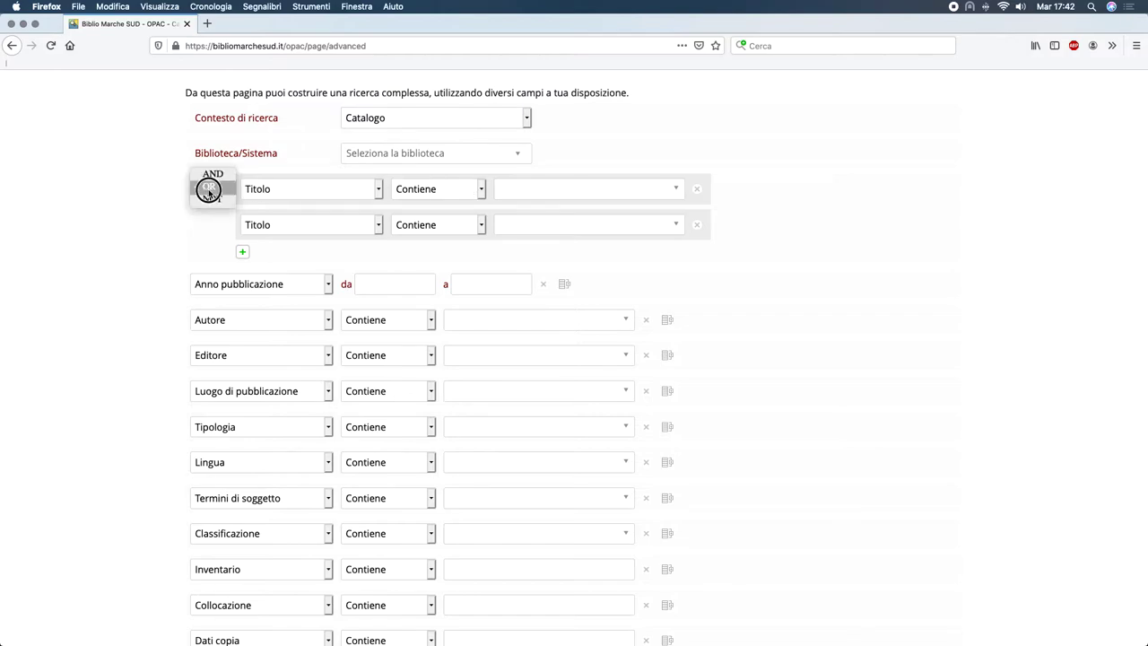
pyautogui.click(211, 175)
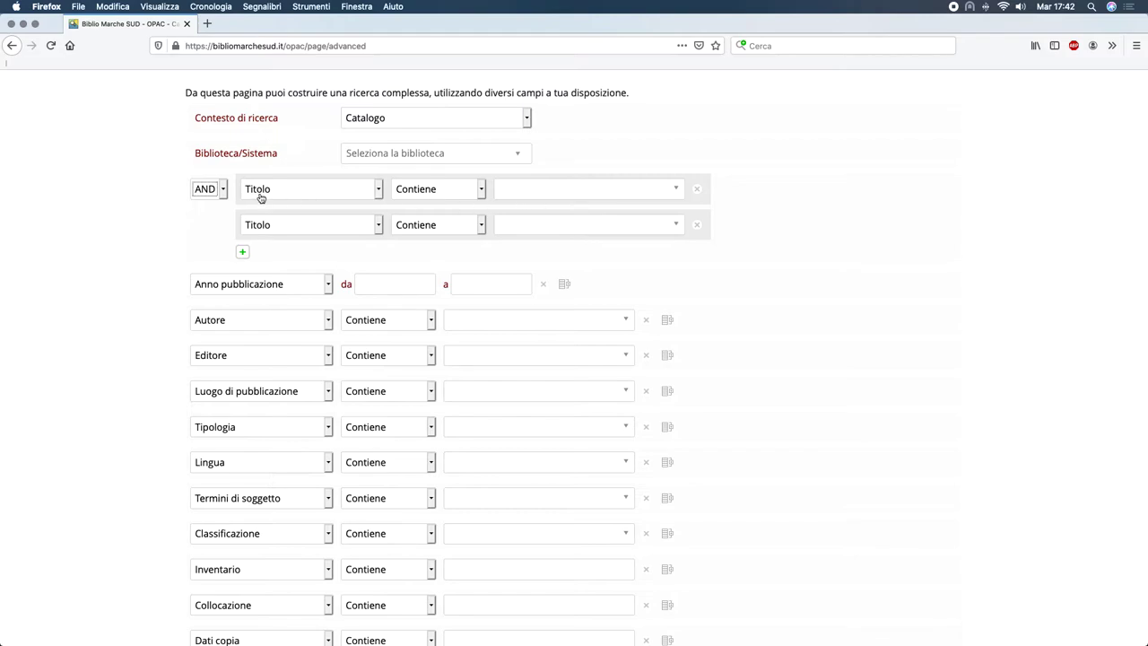
# Set the first title condition to Inizia con "harry potter" and enter "camera" in the second, Contiene condition.
pyautogui.click(428, 191)
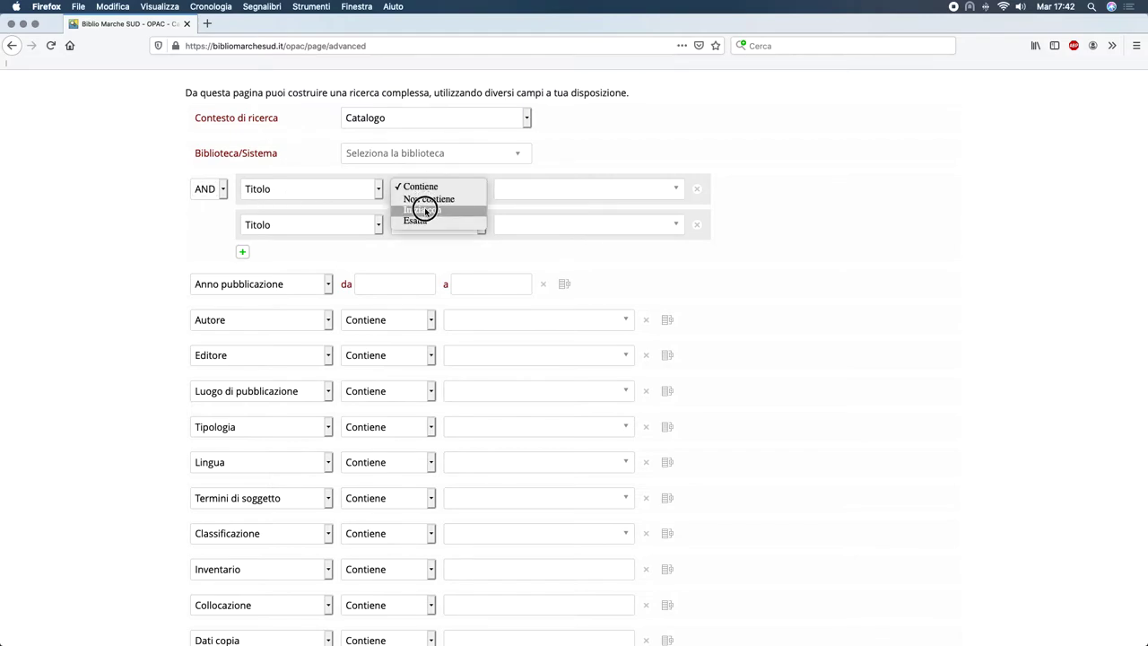
pyautogui.click(422, 209)
pyautogui.click(512, 190)
pyautogui.write('har')
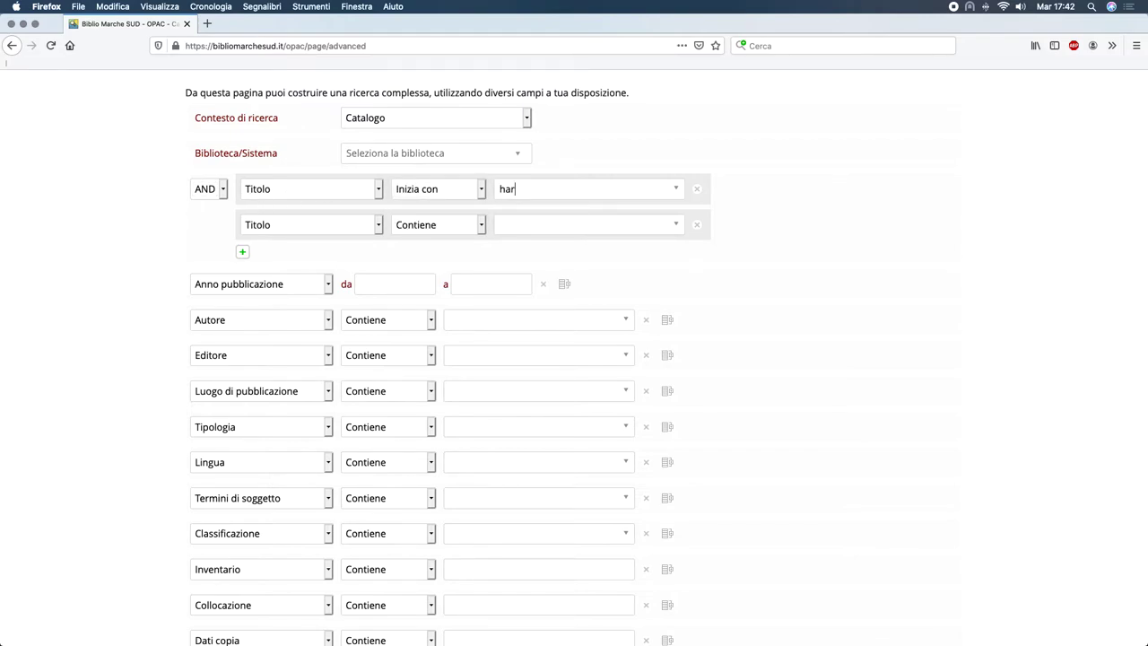
pyautogui.write('ry potter')
pyautogui.click(516, 224)
pyautogui.write('camera')
# Set the Autore criterion to Contiene "rowling" and run the search.
pyautogui.click(478, 321)
pyautogui.write('rowling')
pyautogui.scroll(-4, 476, 325)
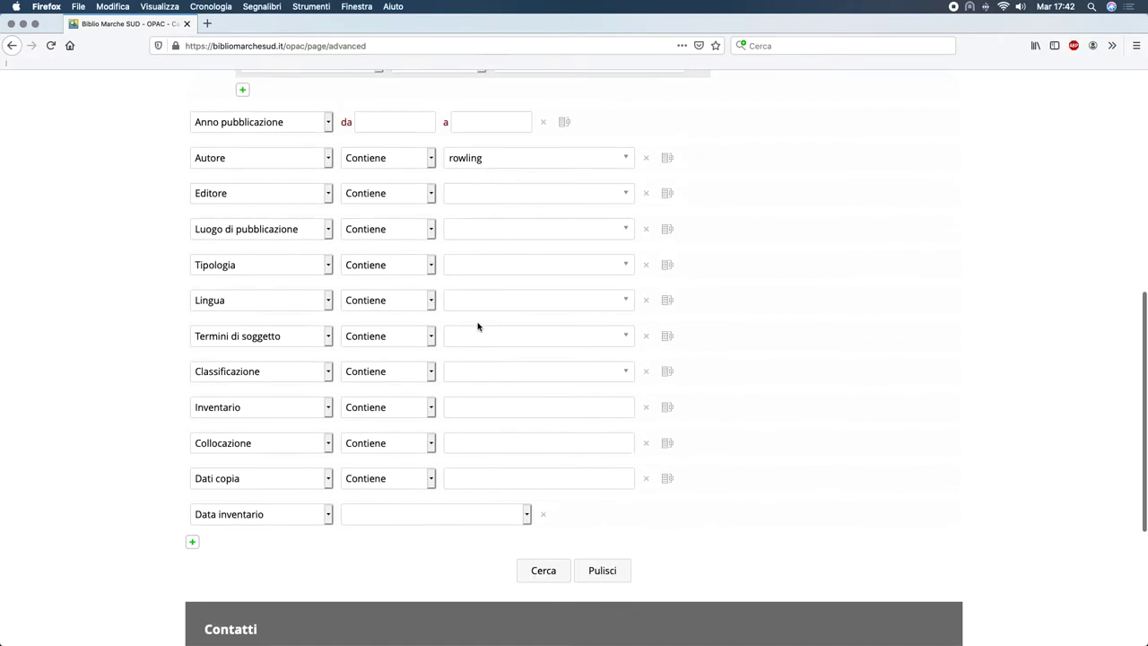
pyautogui.click(543, 555)
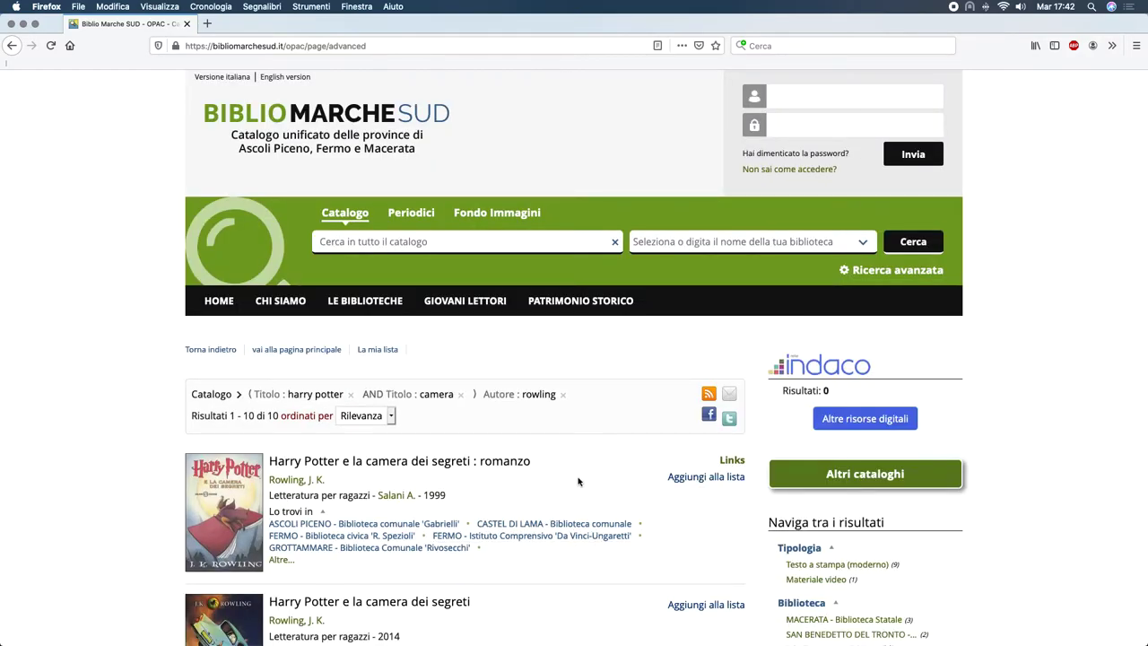
# Look through the Harry Potter results, return to the advanced search form and clear all its criteria.
pyautogui.scroll(-3, 578, 481)
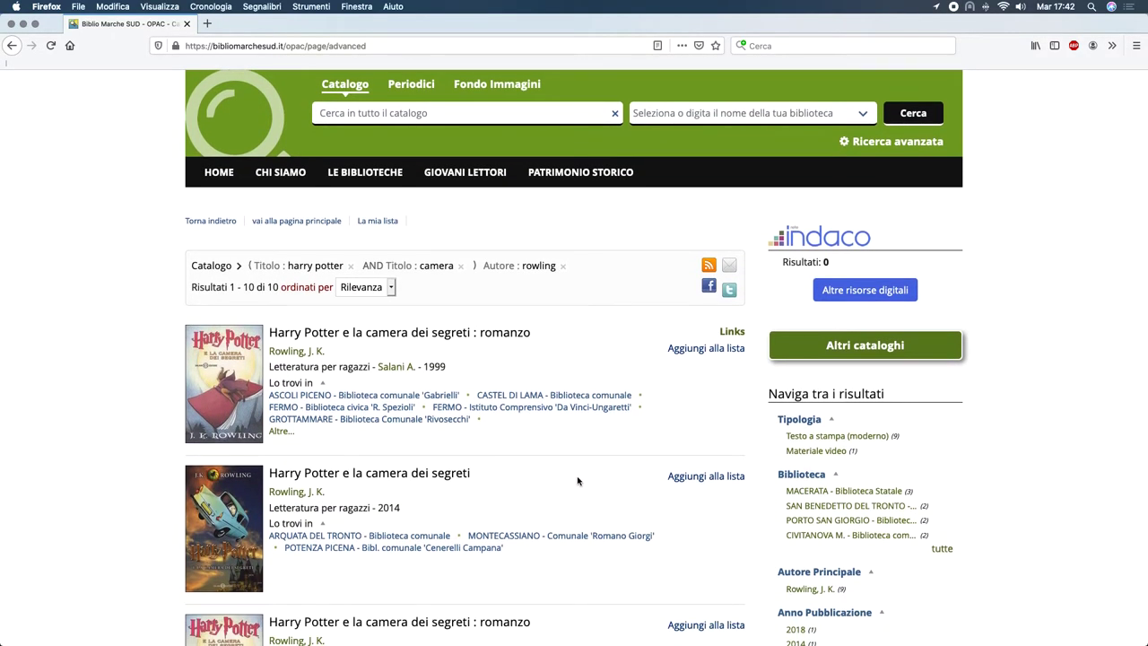
pyautogui.scroll(-5, 577, 481)
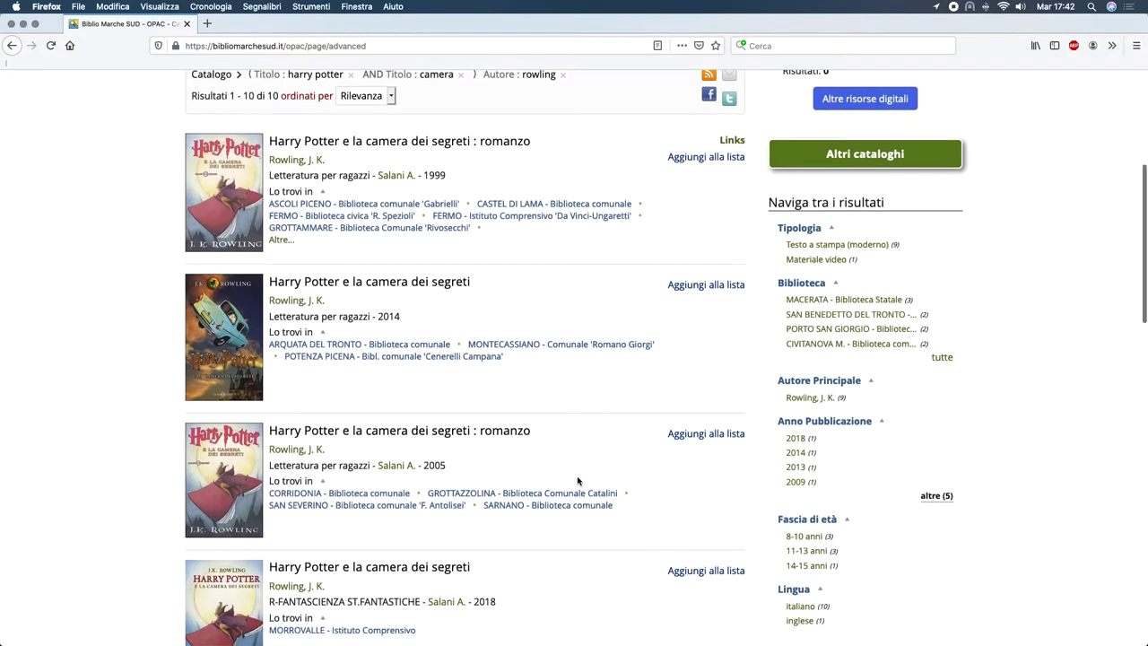
pyautogui.scroll(-2, 578, 481)
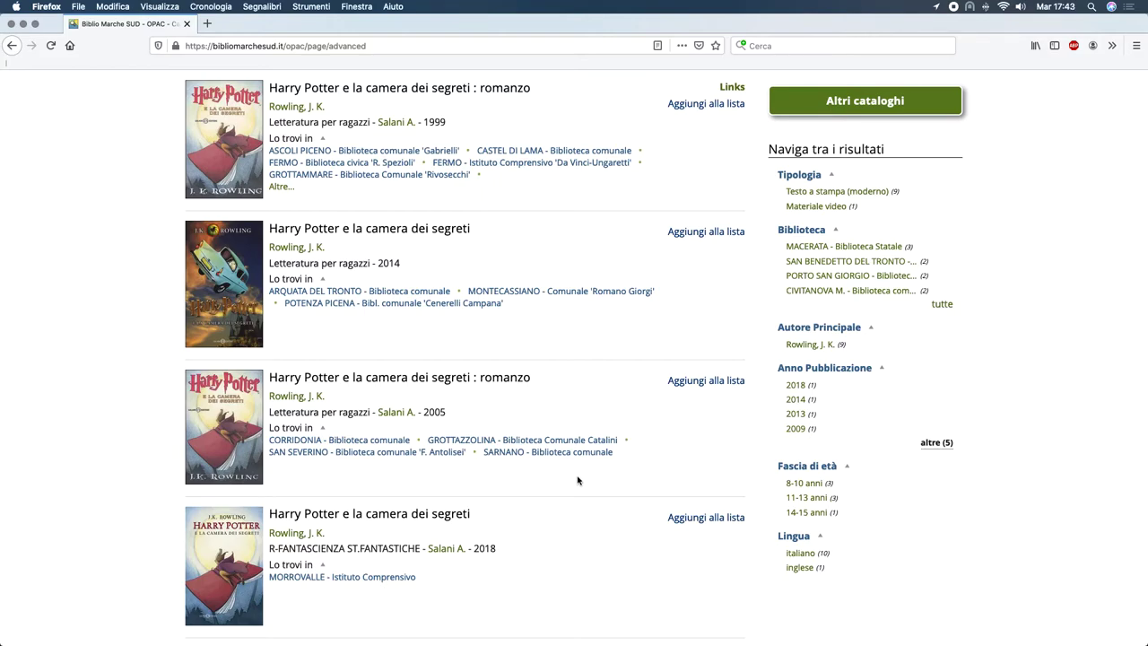
pyautogui.scroll(3, 578, 481)
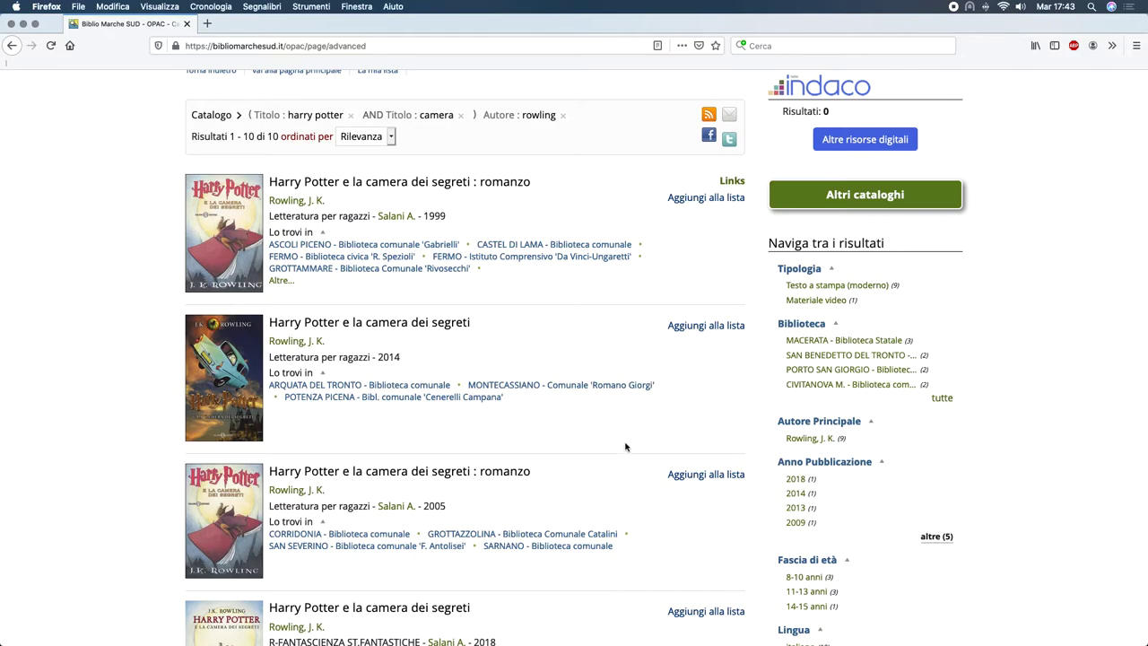
pyautogui.scroll(3, 704, 421)
pyautogui.click(866, 181)
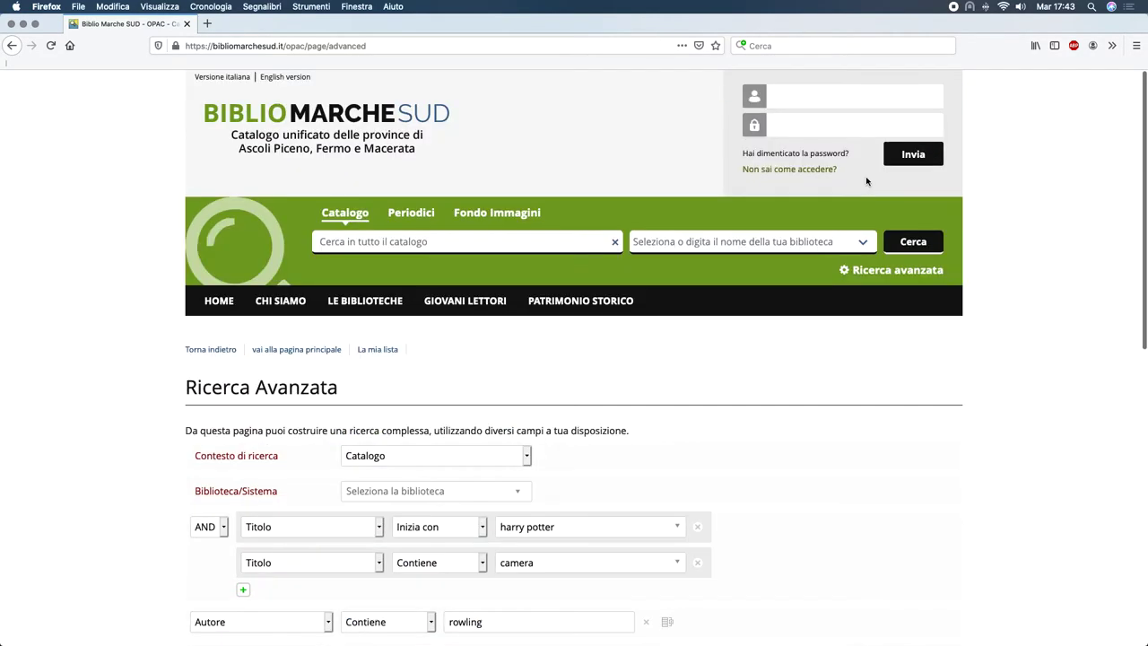
pyautogui.scroll(-10, 748, 366)
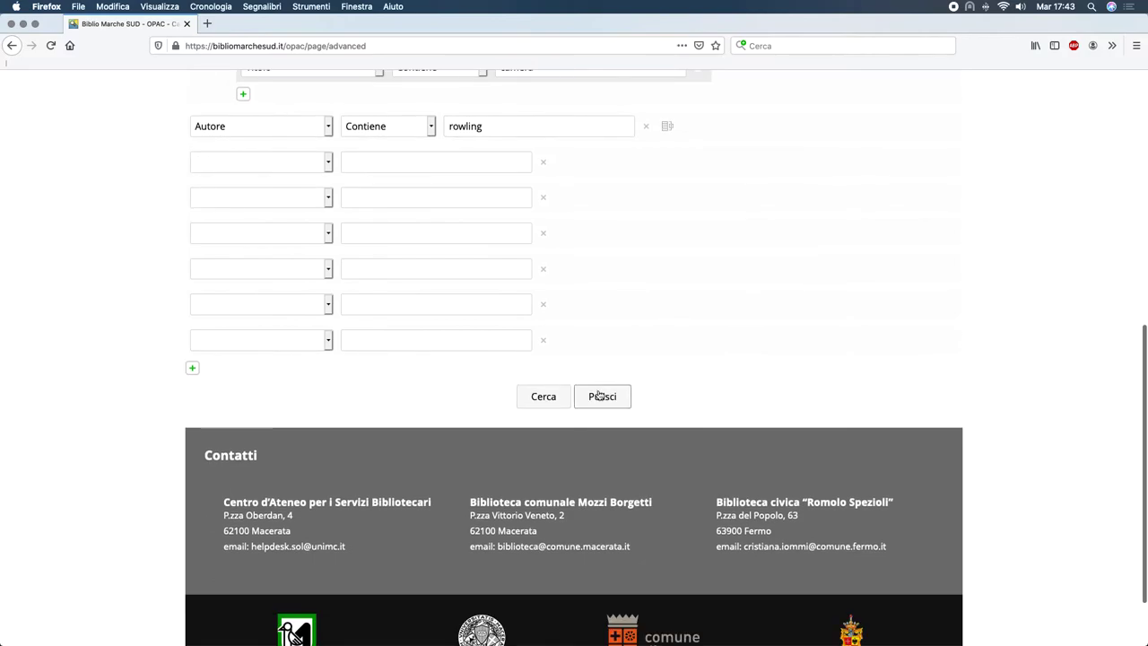
pyautogui.click(599, 395)
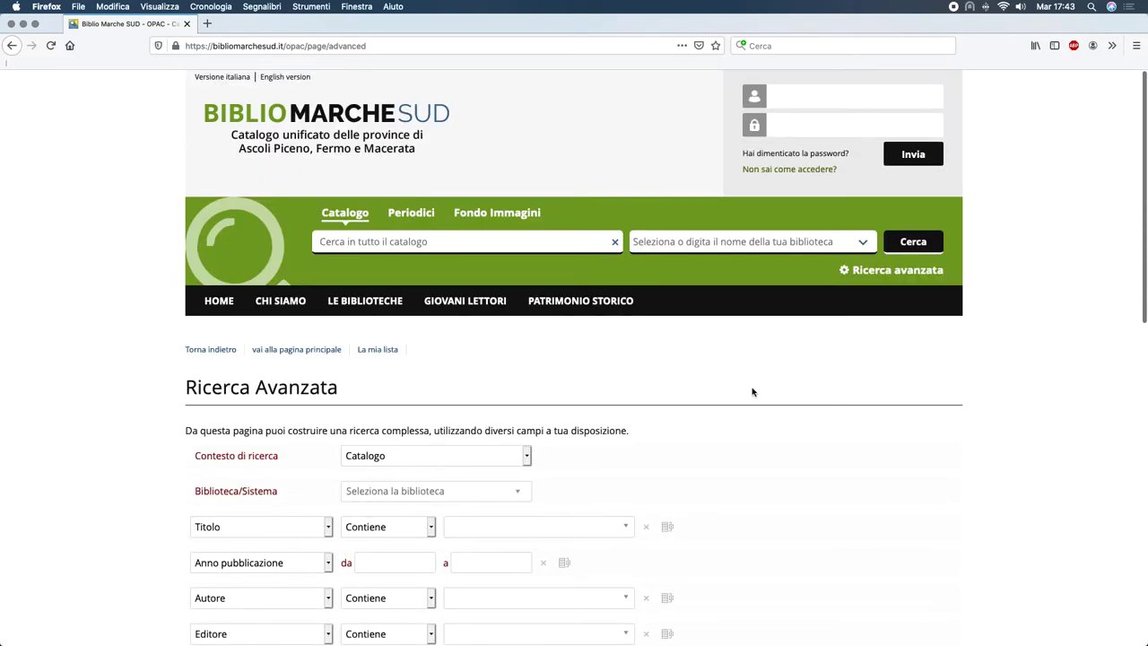
# Convert the Titolo criterion into an OR group of two Contiene conditions, "camera" and "segreti".
pyautogui.scroll(-3, 752, 391)
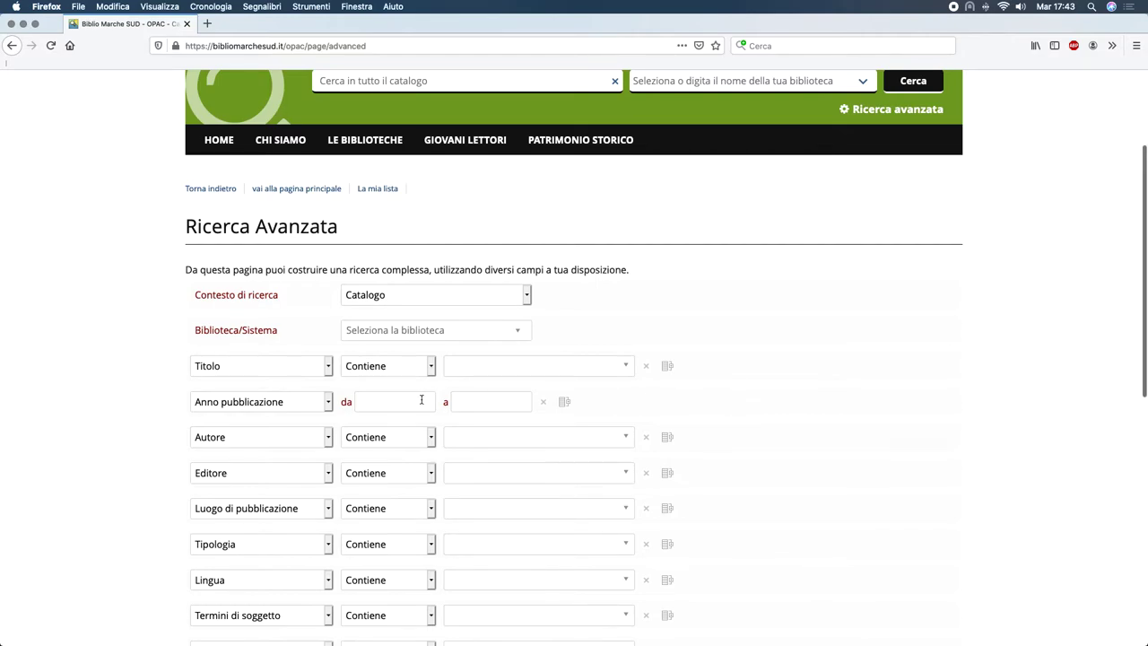
pyautogui.click(667, 365)
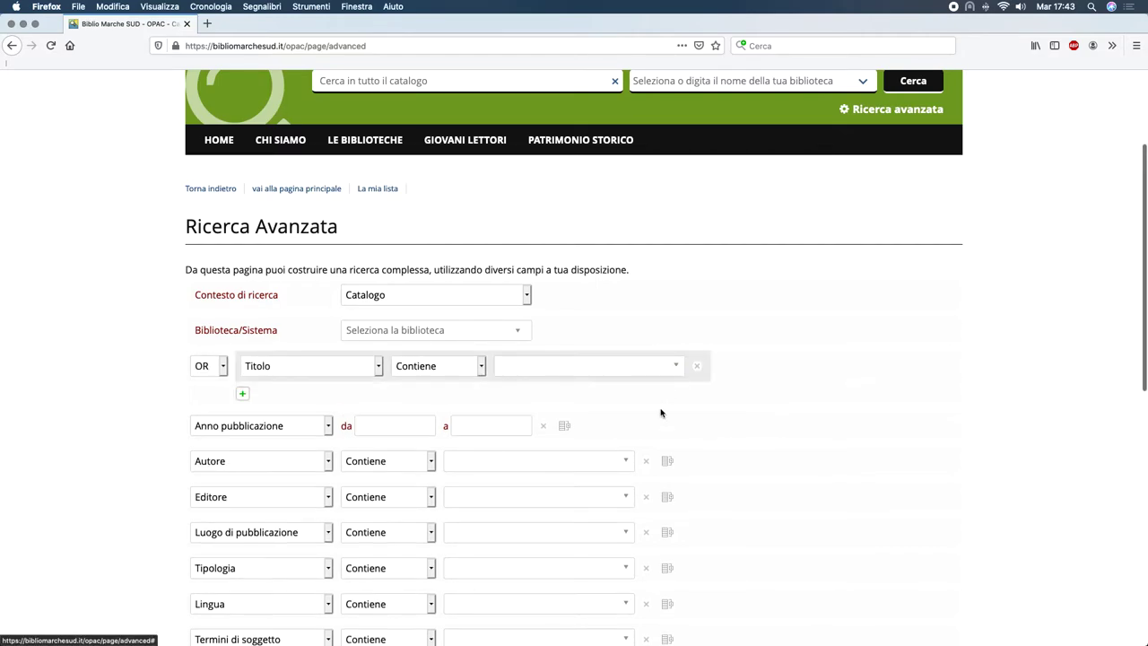
pyautogui.click(242, 393)
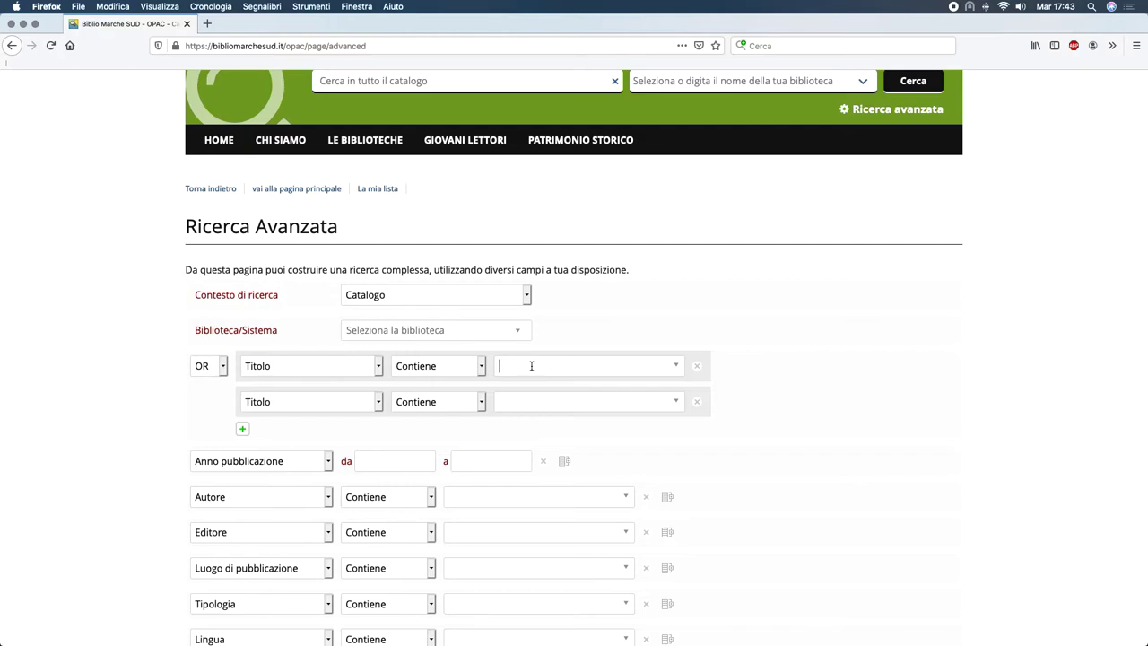
pyautogui.write('camera')
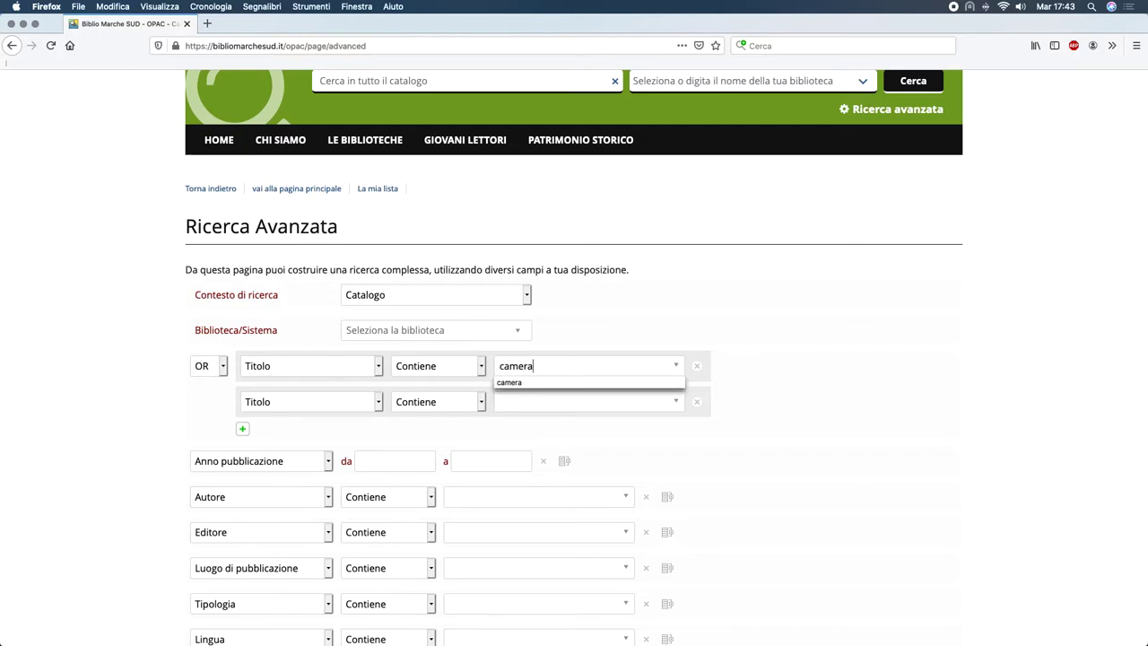
pyautogui.click(767, 342)
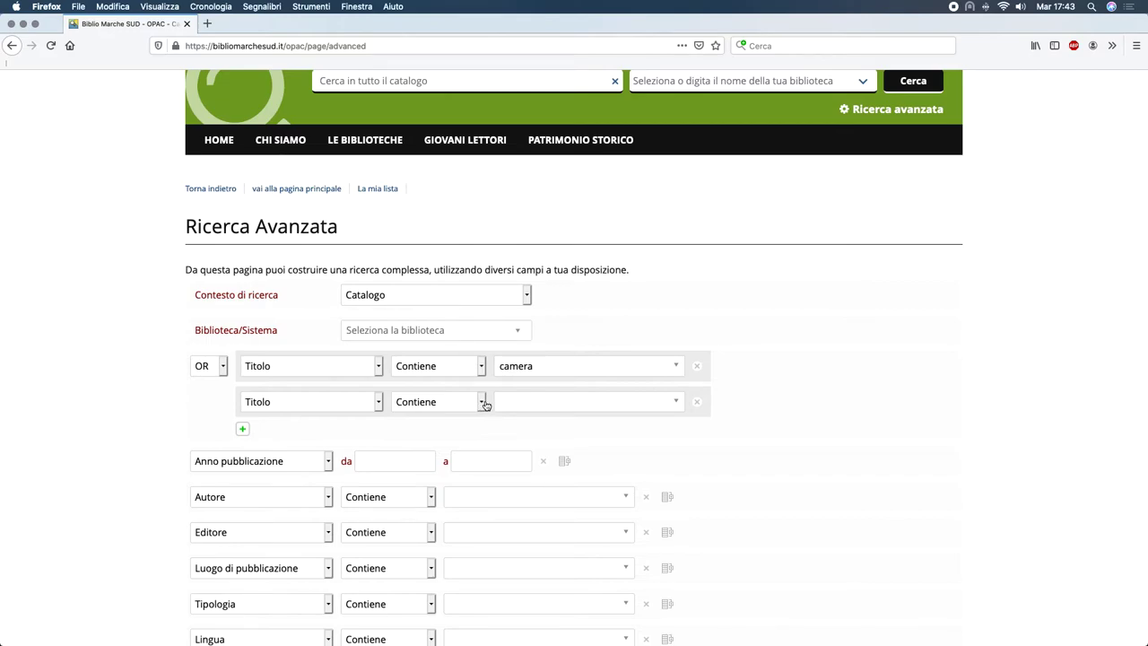
pyautogui.click(528, 401)
pyautogui.write('segreti')
# Enter "rowling" in the Autore criterion and search the catalogue with the OR title group.
pyautogui.click(470, 496)
pyautogui.write('rowling')
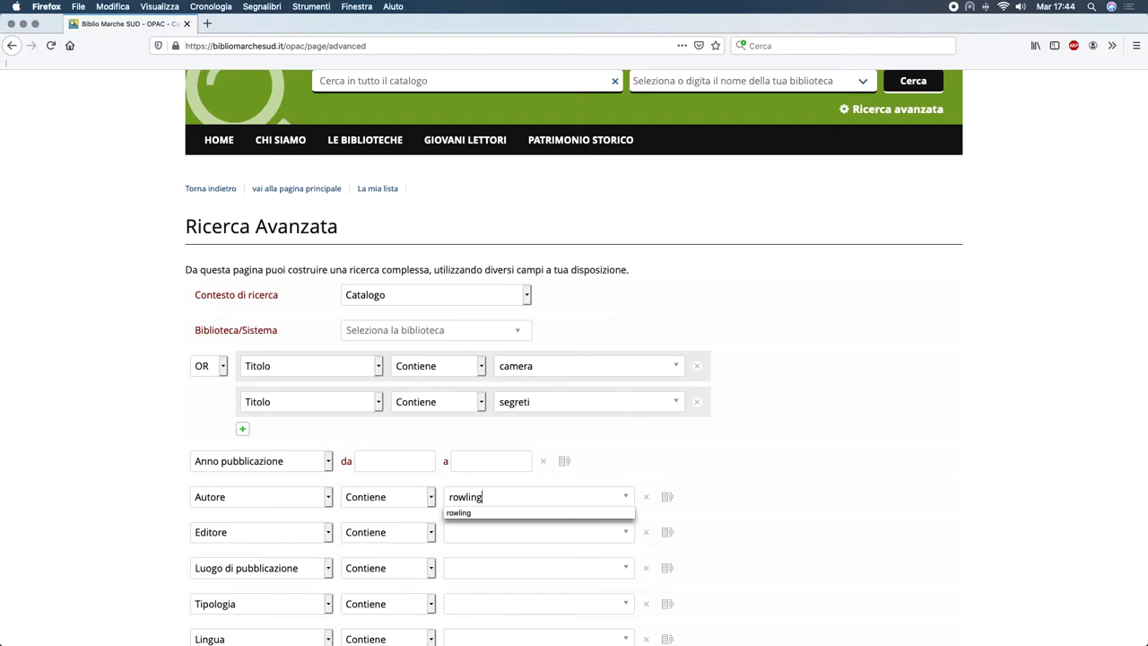
pyautogui.scroll(-5, 1012, 285)
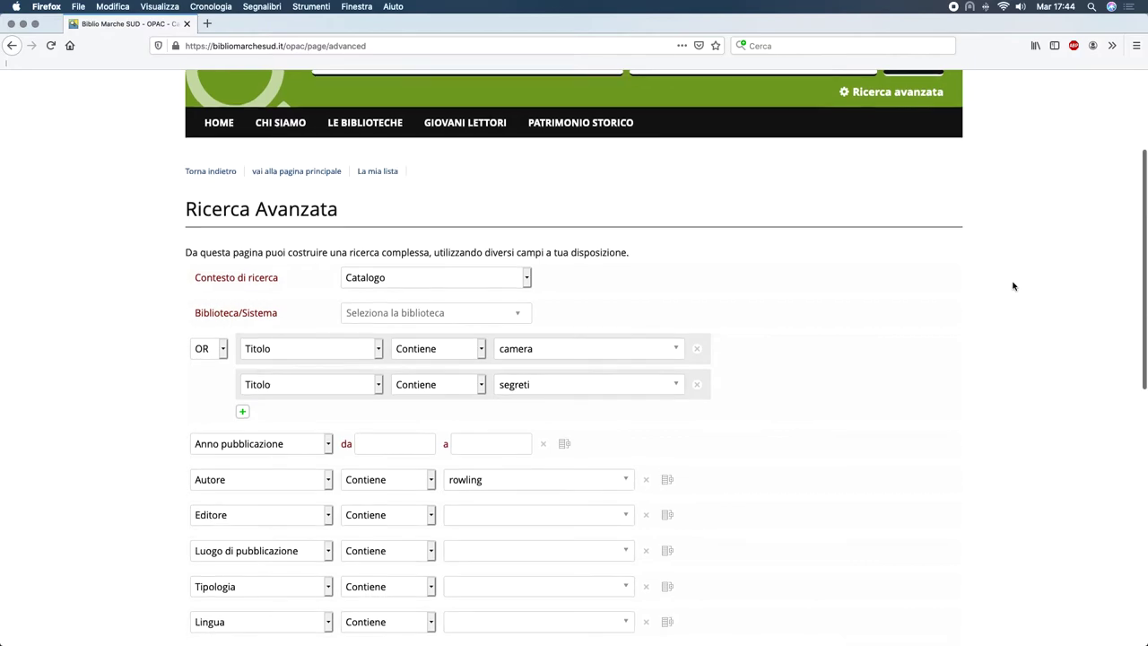
pyautogui.scroll(-2, 888, 292)
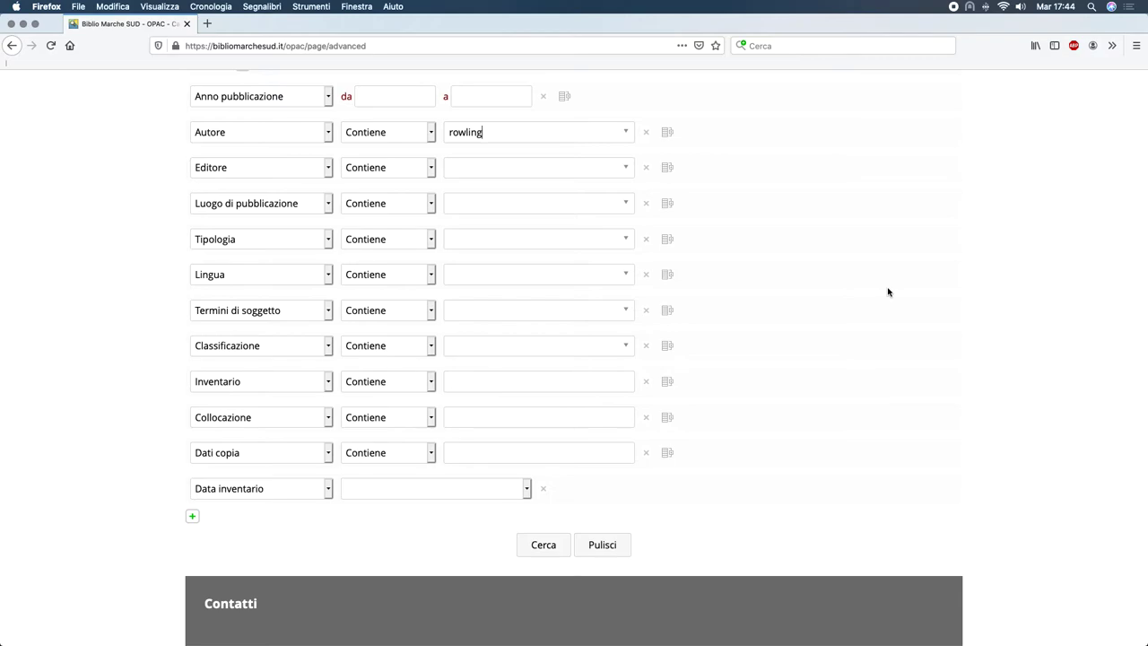
pyautogui.click(555, 545)
# Review the results of the OR search, reopen the advanced search form and clear its criteria.
pyautogui.scroll(-7, 839, 368)
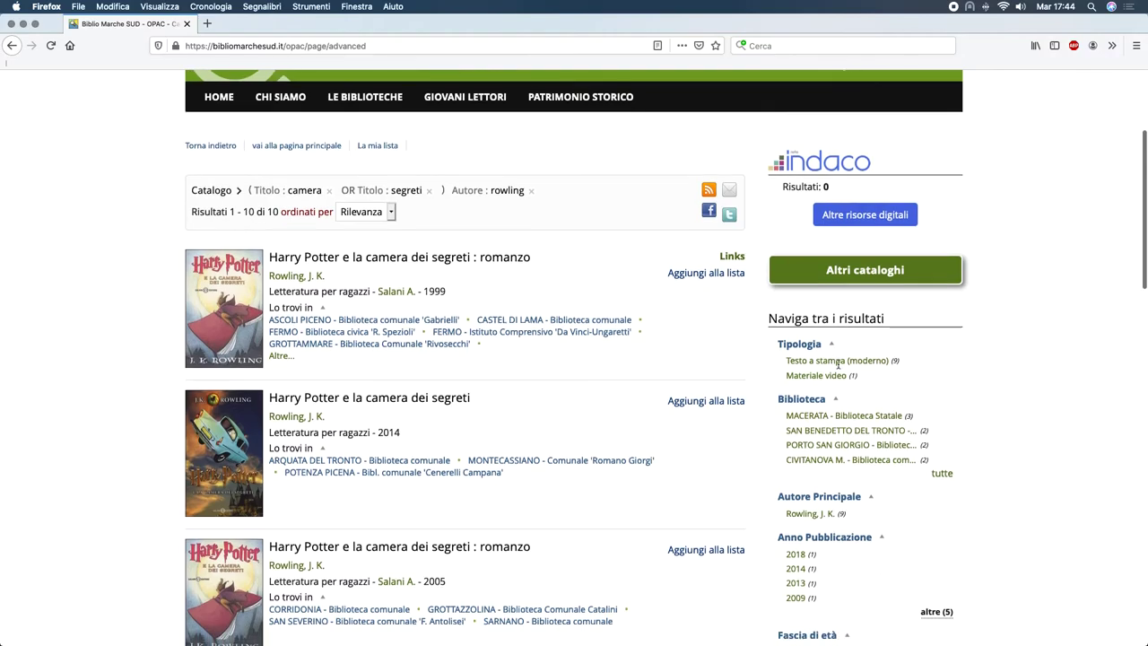
pyautogui.scroll(-10, 839, 368)
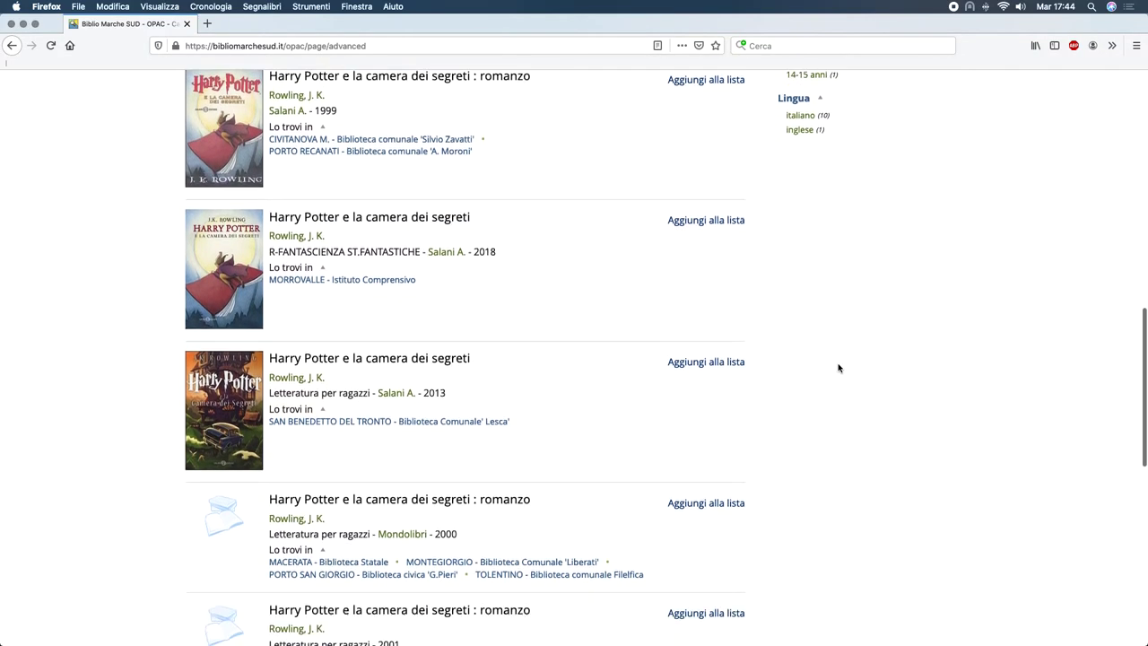
pyautogui.scroll(12, 840, 371)
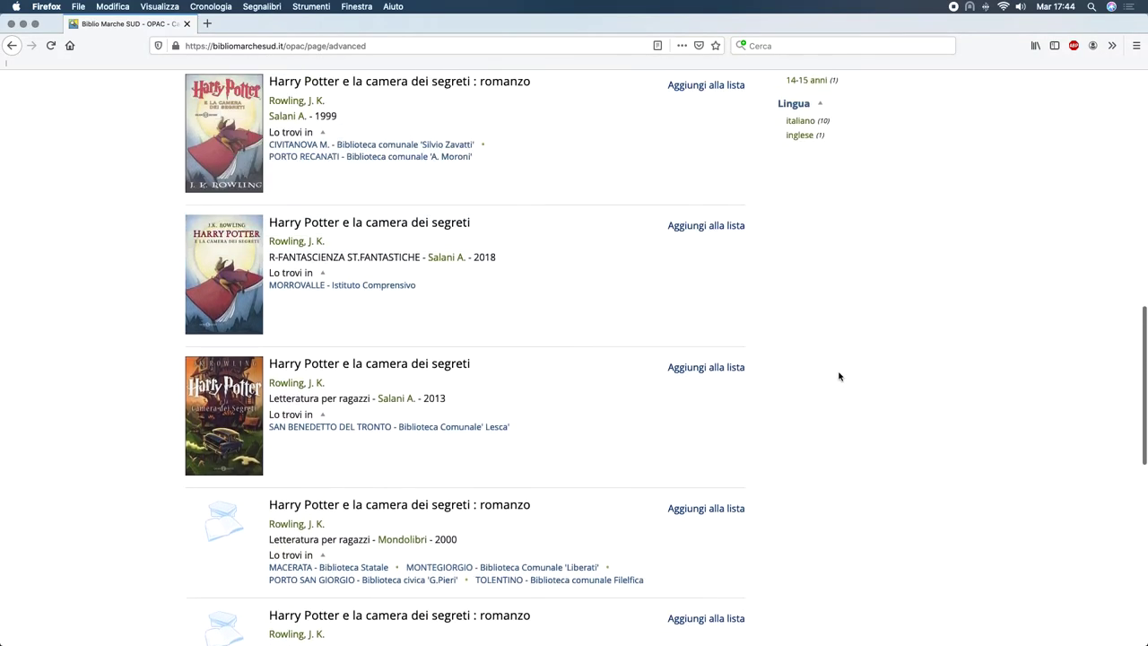
pyautogui.scroll(5, 840, 377)
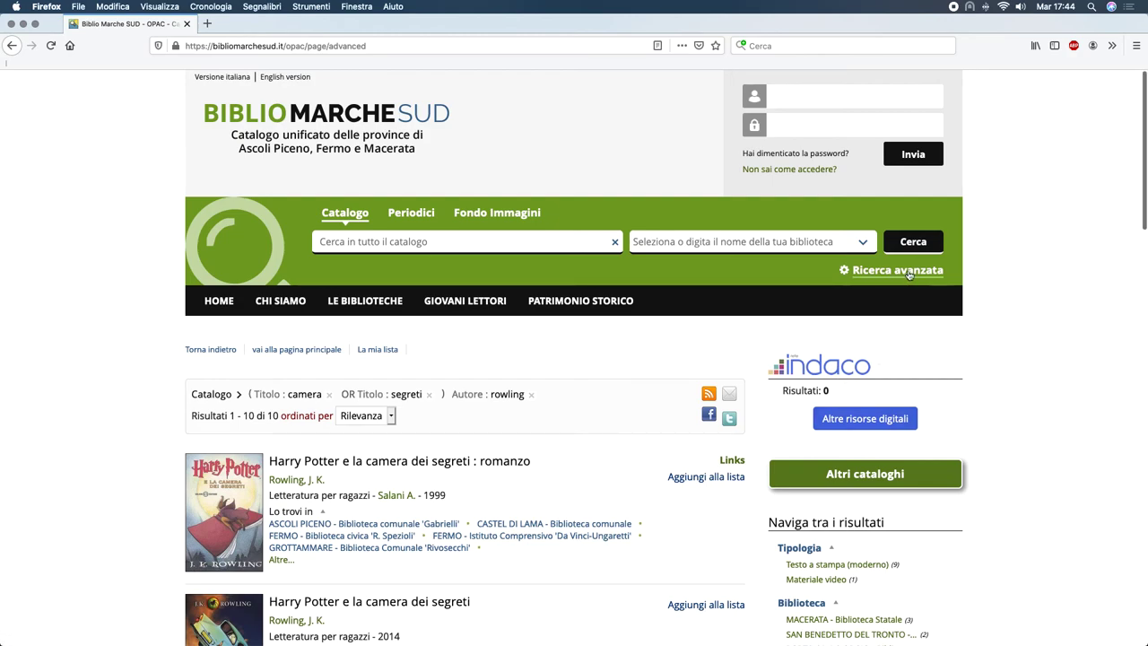
pyautogui.click(909, 271)
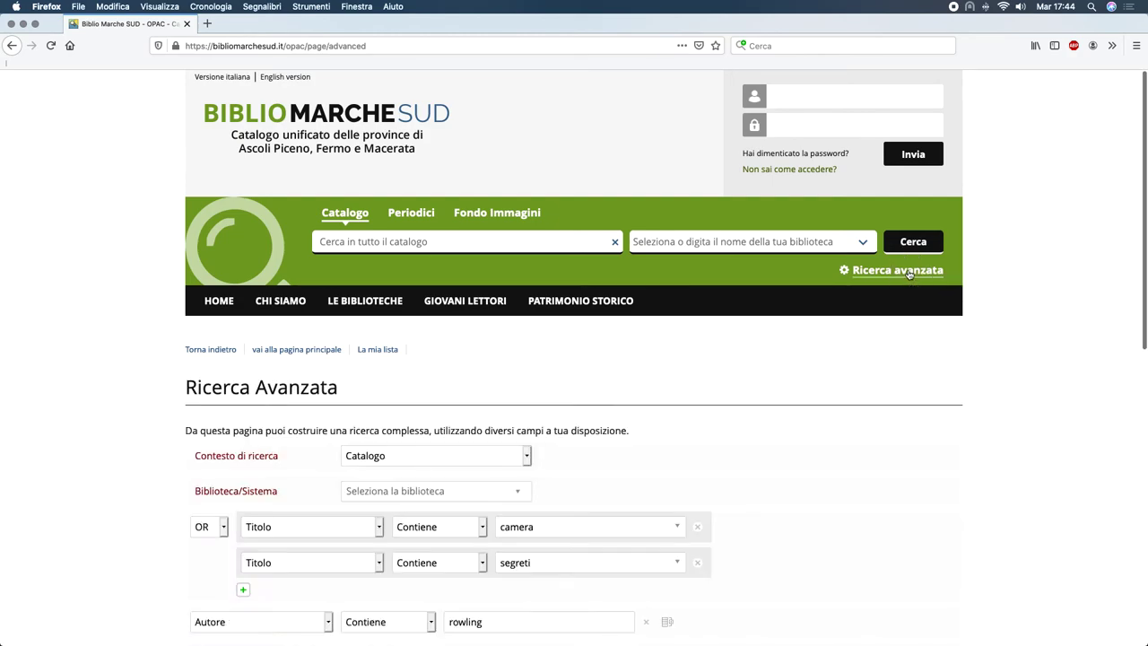
pyautogui.scroll(-5, 475, 498)
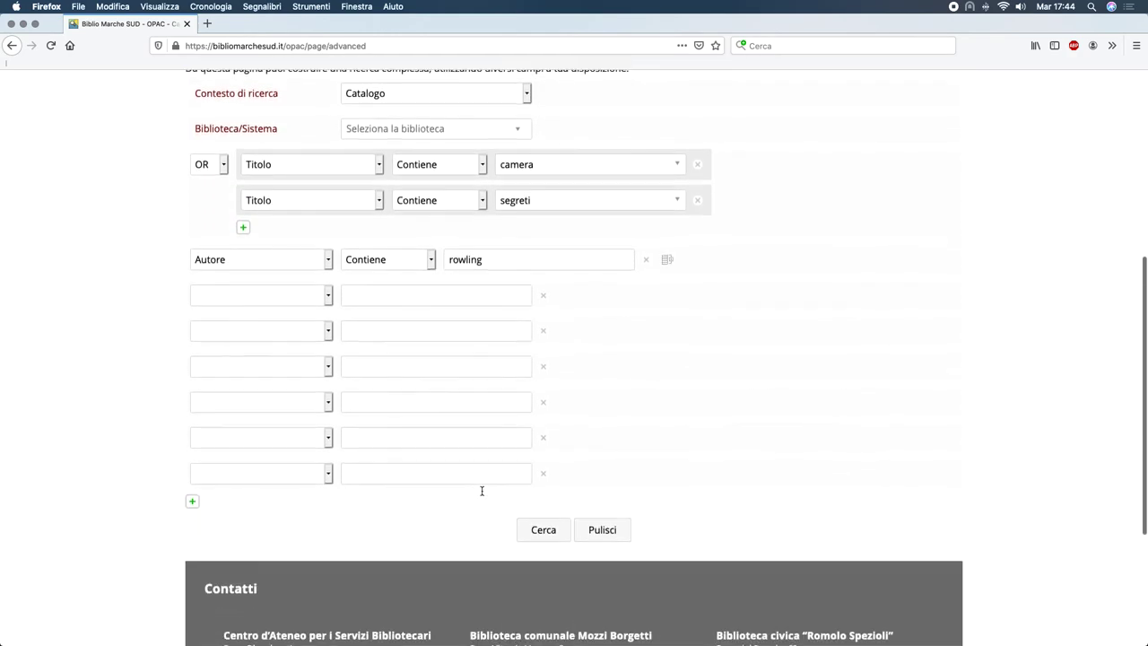
pyautogui.click(602, 499)
# Turn the Titolo criterion into a group containing three title conditions.
pyautogui.scroll(-1, 771, 404)
pyautogui.scroll(-3, 771, 407)
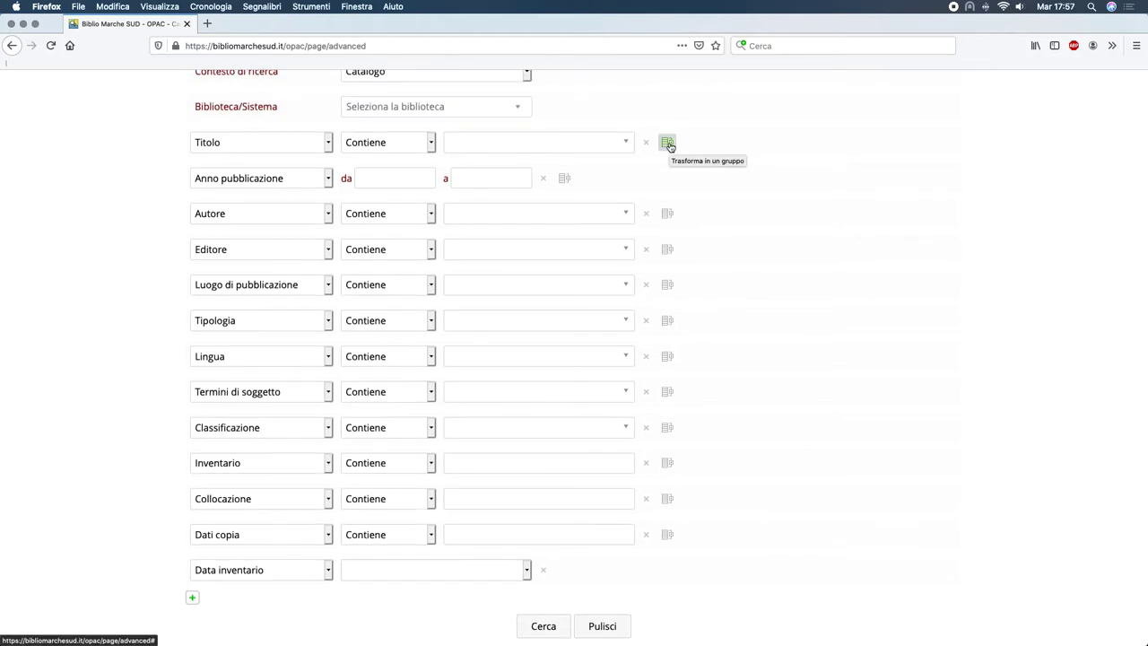
pyautogui.click(668, 145)
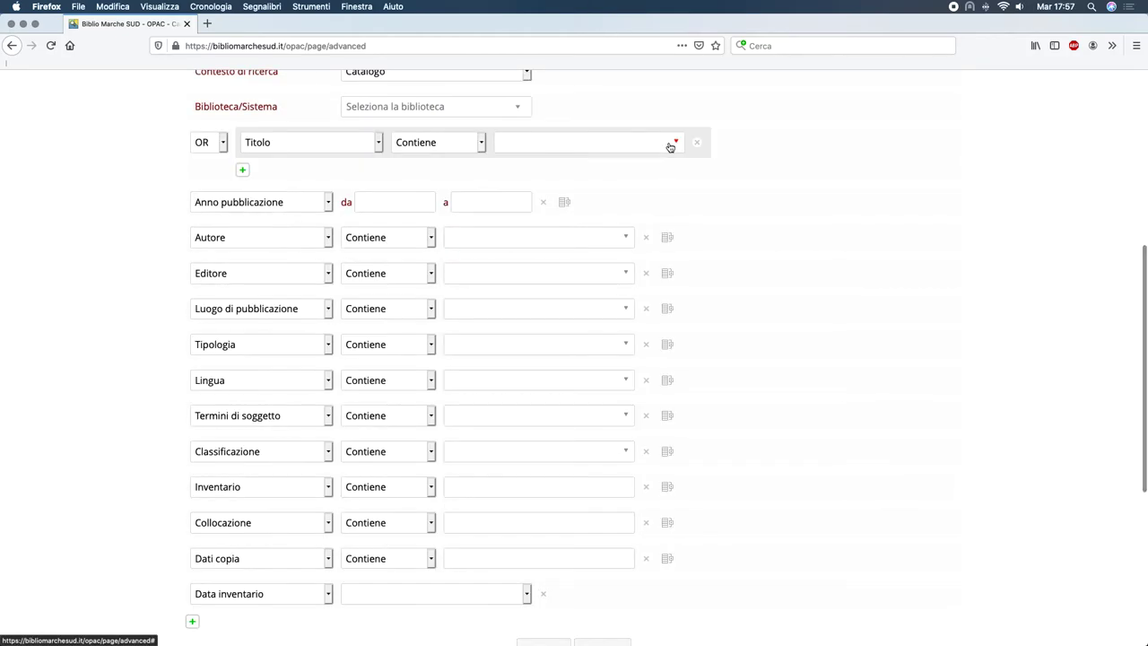
pyautogui.click(242, 170)
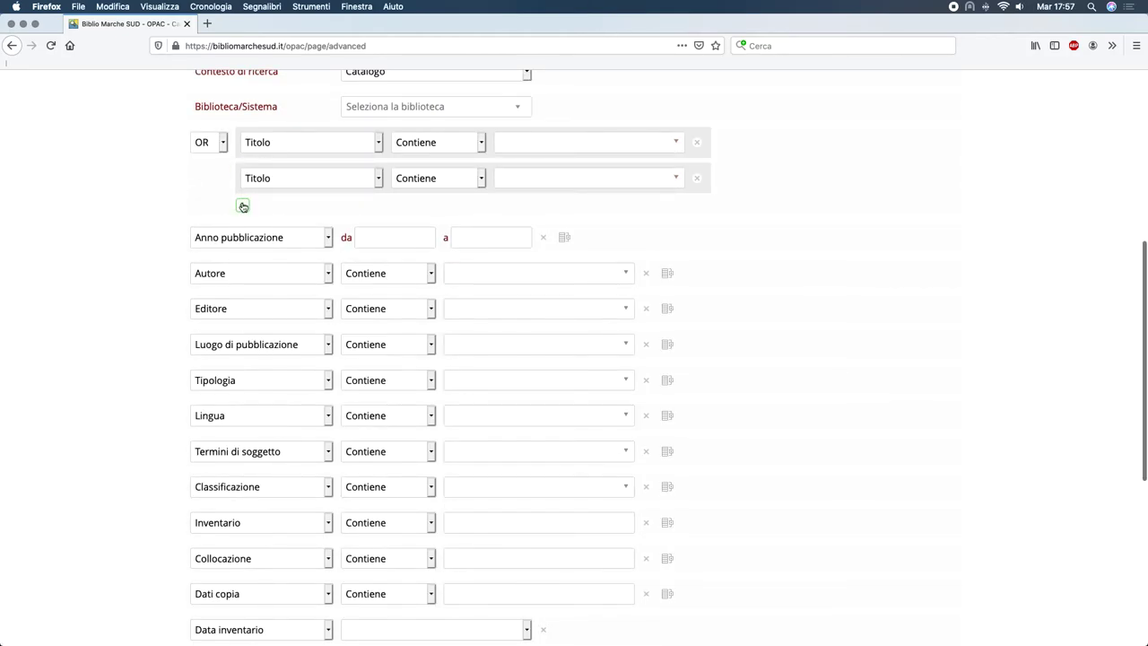
pyautogui.click(243, 205)
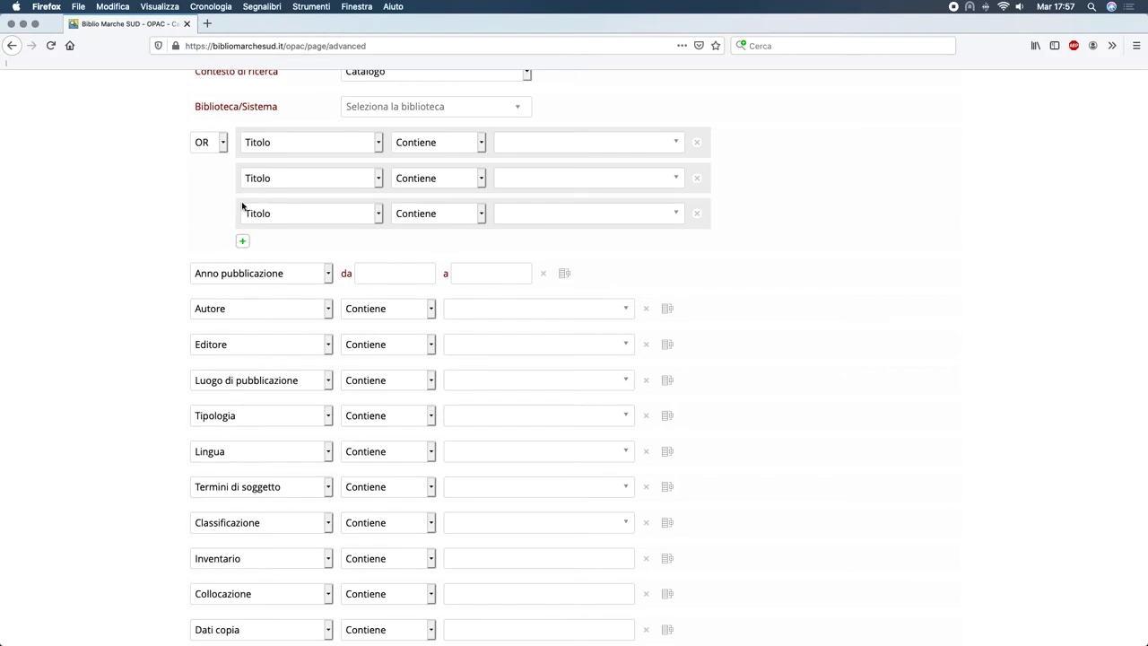
# Set the title group's operator to NOT and enter "camera" in its first condition.
pyautogui.click(224, 149)
pyautogui.click(223, 152)
pyautogui.click(552, 139)
pyautogui.write('camera')
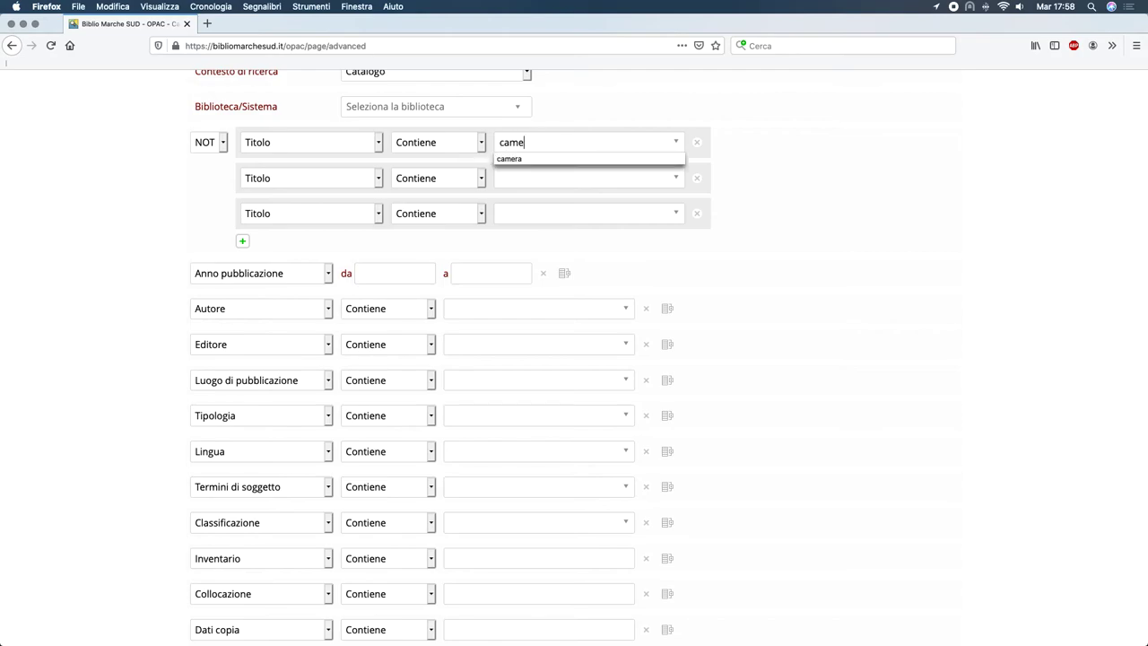
pyautogui.click(195, 169)
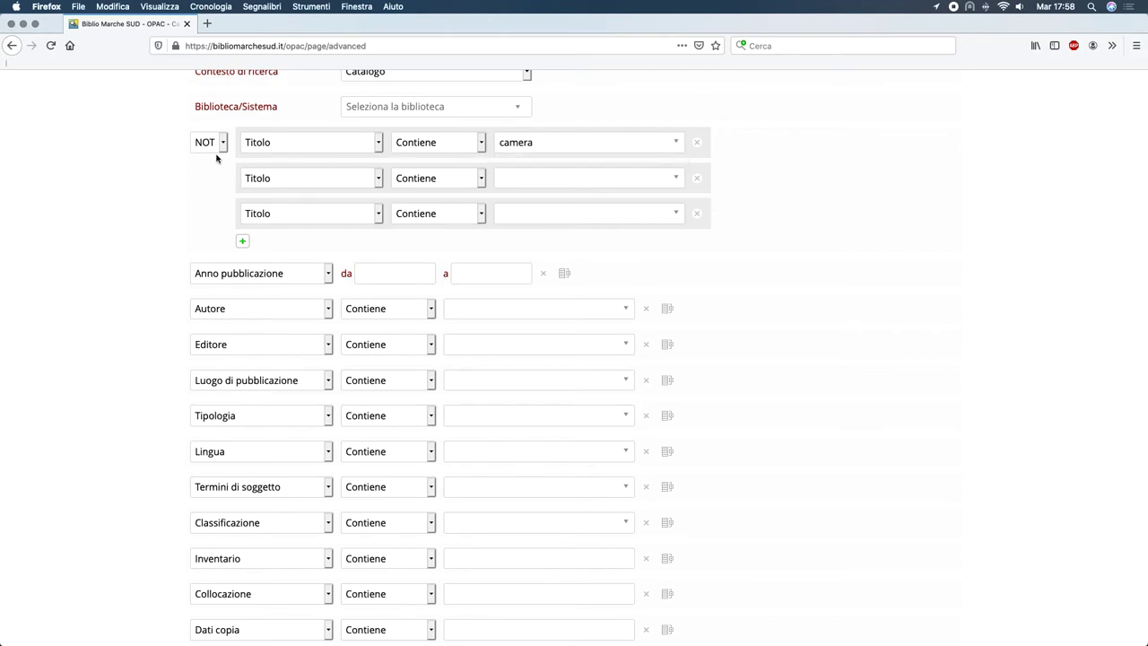
# Enter "prigioniero" in the second title condition of the NOT group and "principe" in the third.
pyautogui.click(533, 177)
pyautogui.write('prigioniero')
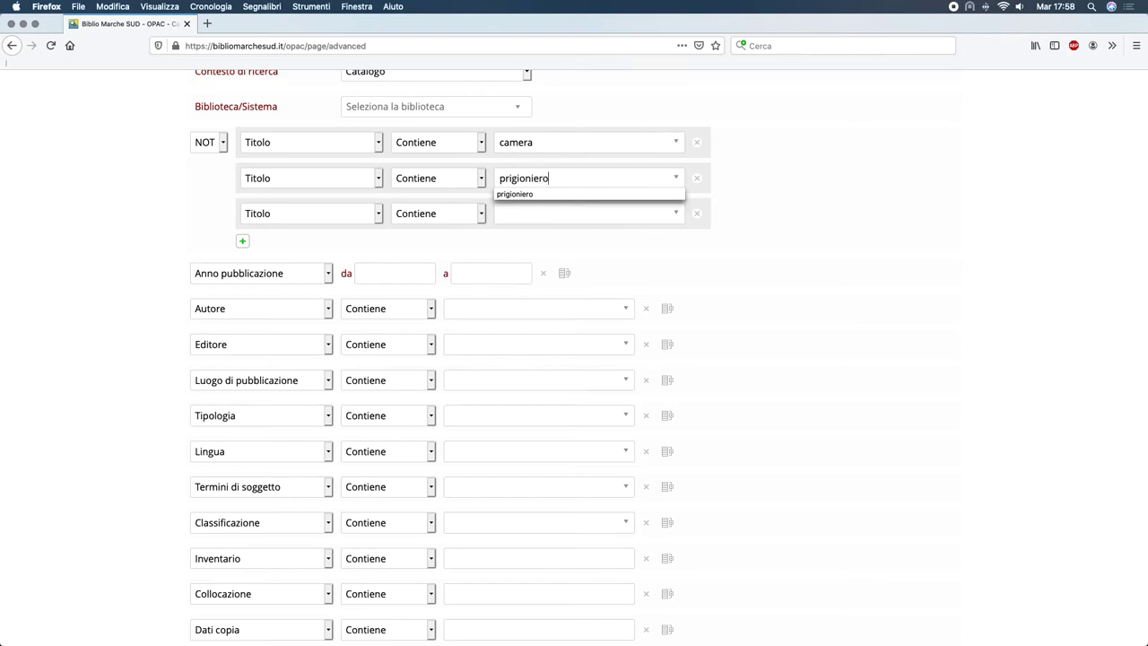
pyautogui.click(157, 207)
pyautogui.click(541, 210)
pyautogui.write('principe')
# Enter "rowling" in the Autore criterion and search the catalogue with the NOT title group.
pyautogui.click(465, 311)
pyautogui.write('re')
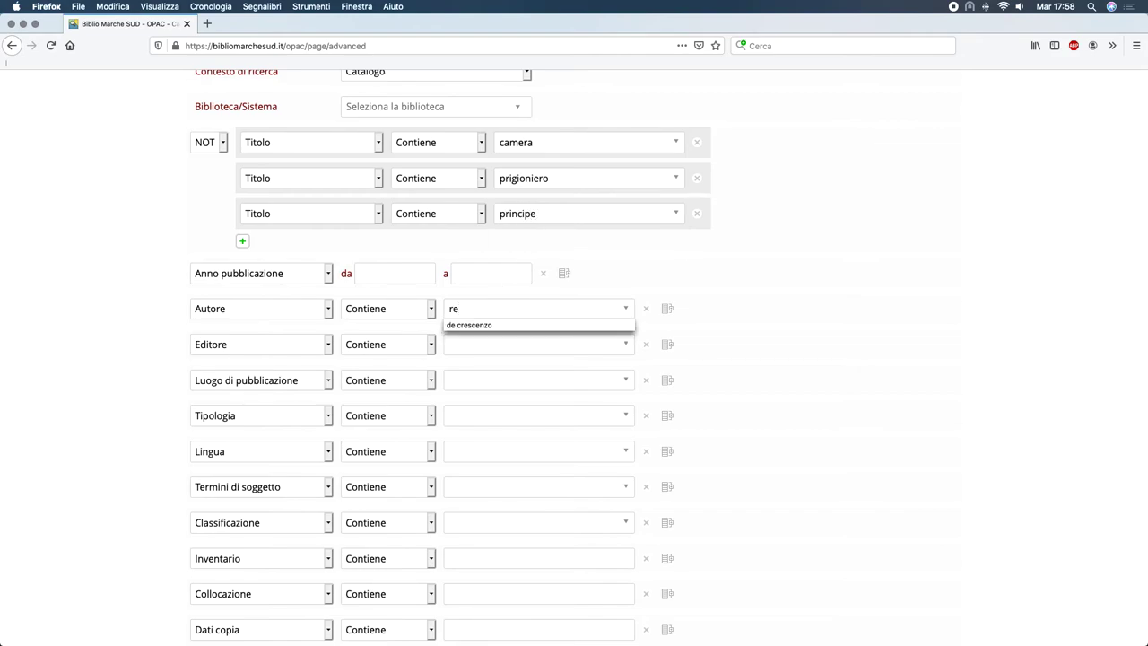
pyautogui.press('BackSpace')
pyautogui.write('owlin')
pyautogui.click(842, 225)
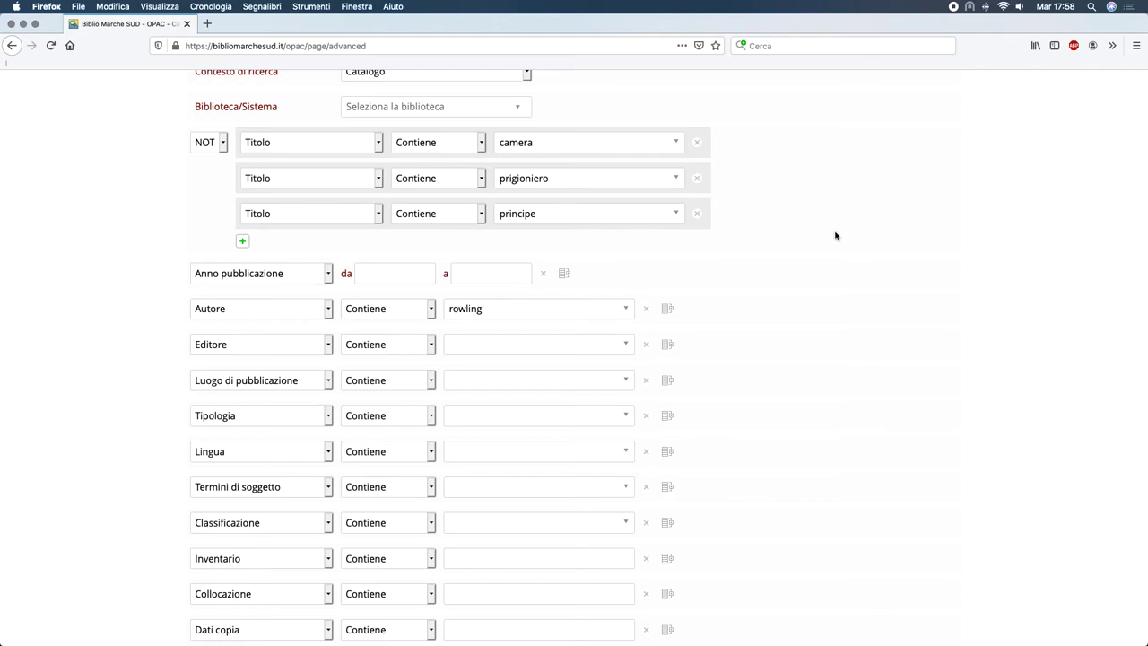
pyautogui.scroll(-5, 834, 233)
pyautogui.click(543, 384)
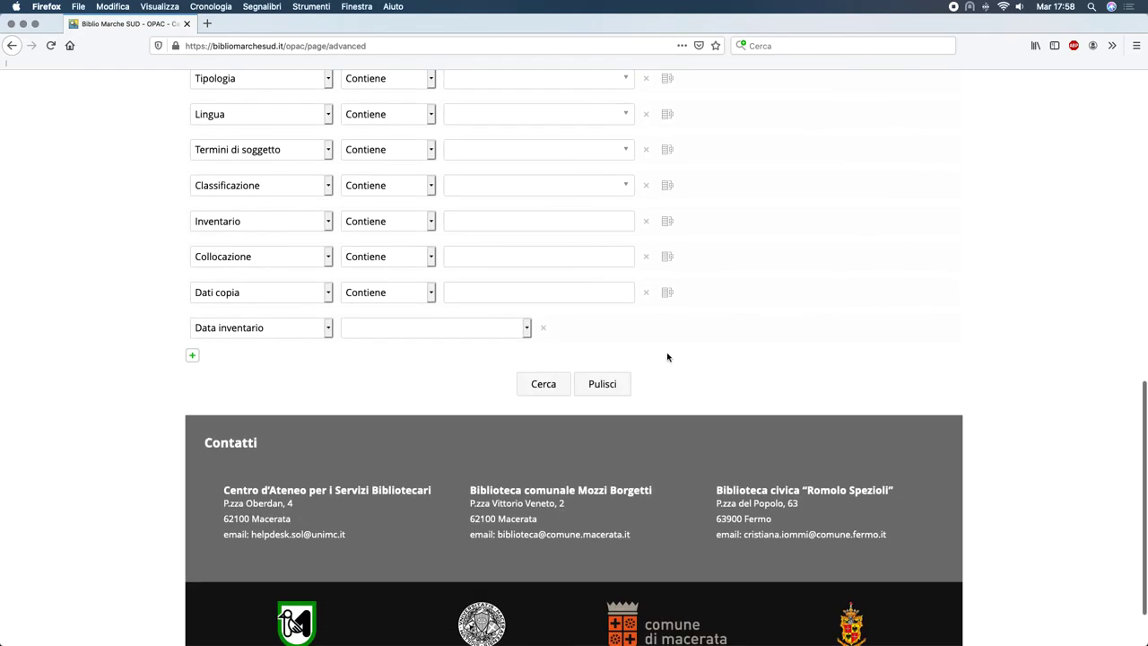
# Review the results of the NOT search and clear all criteria in the advanced search form.
pyautogui.scroll(-2, 786, 315)
pyautogui.scroll(-4, 787, 319)
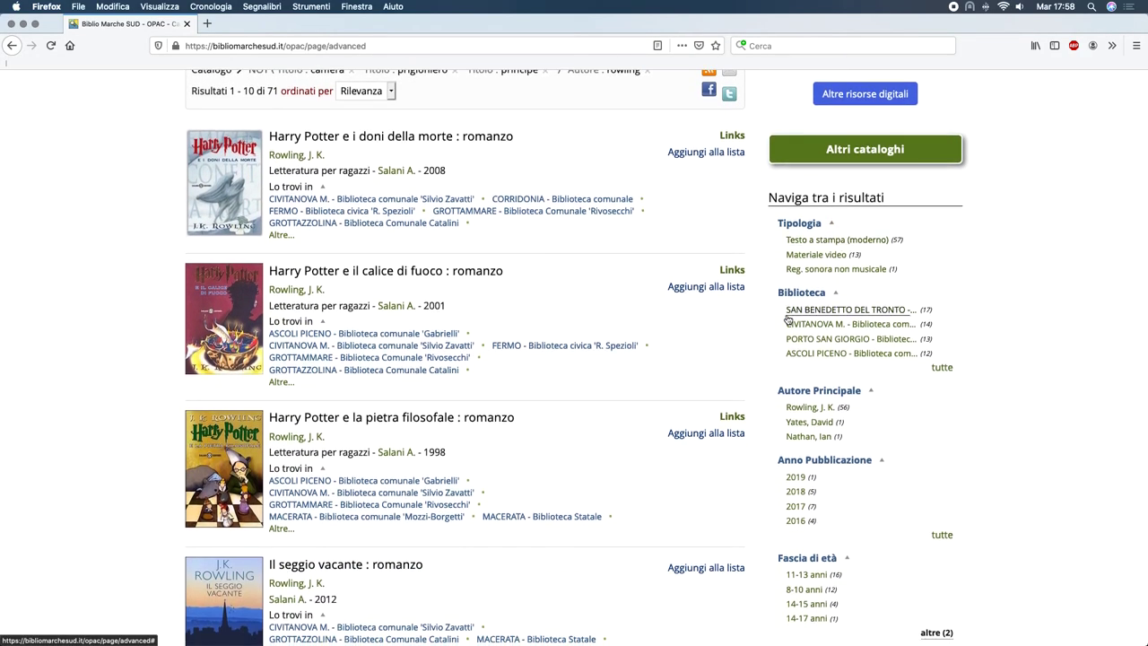
pyautogui.scroll(-3, 786, 319)
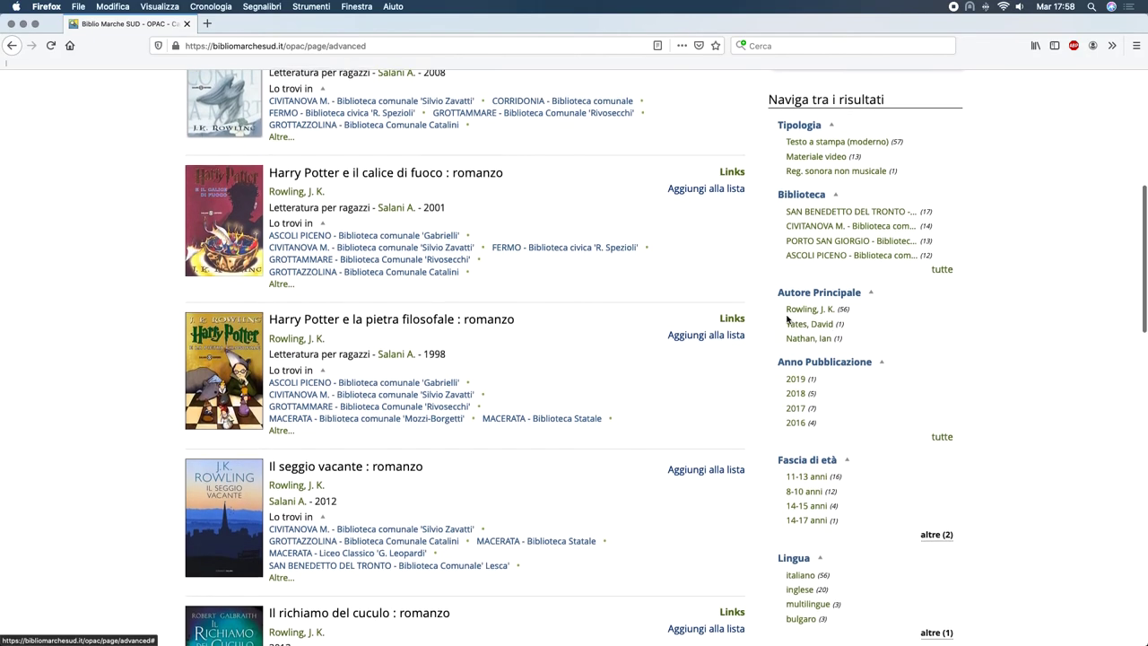
pyautogui.scroll(-3, 787, 319)
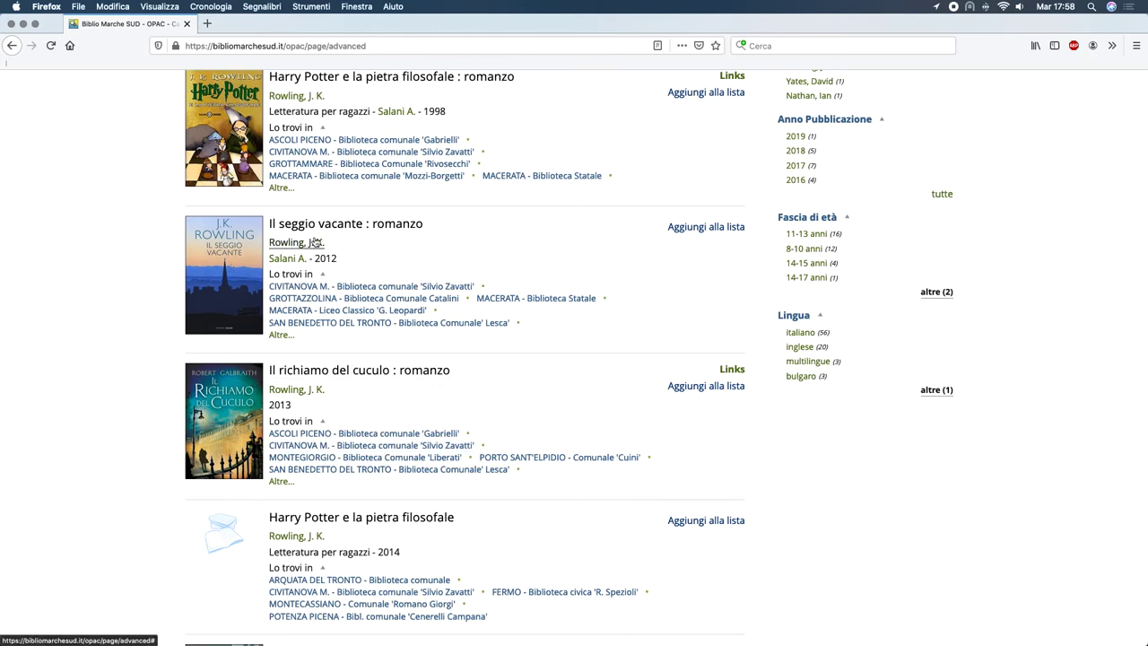
pyautogui.scroll(10, 502, 264)
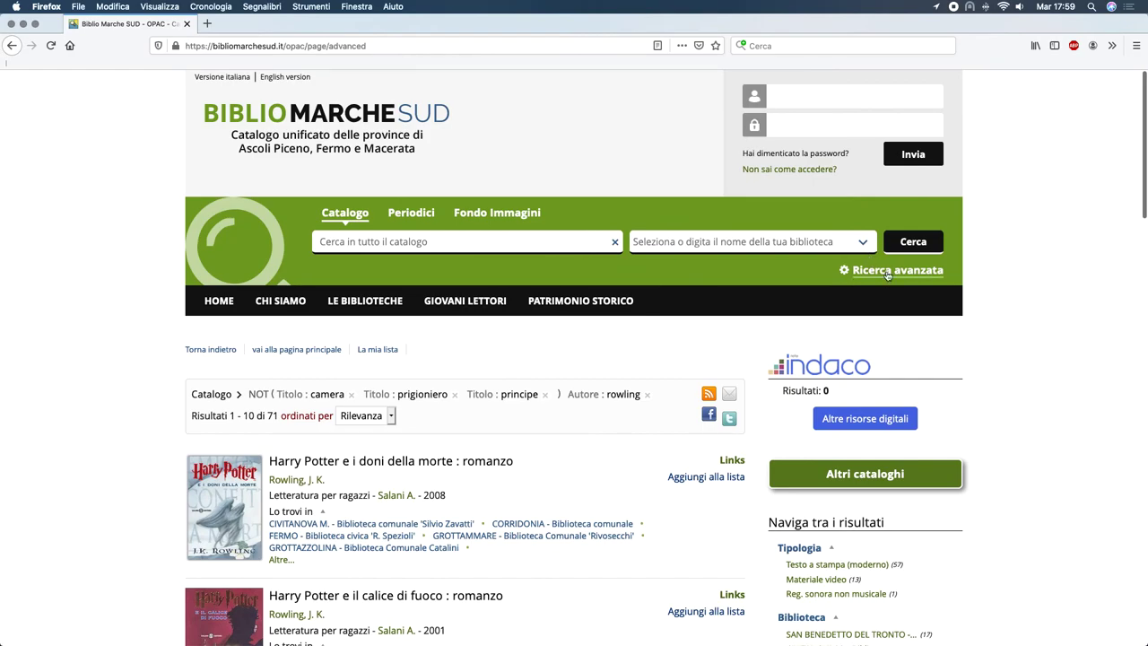
pyautogui.click(887, 275)
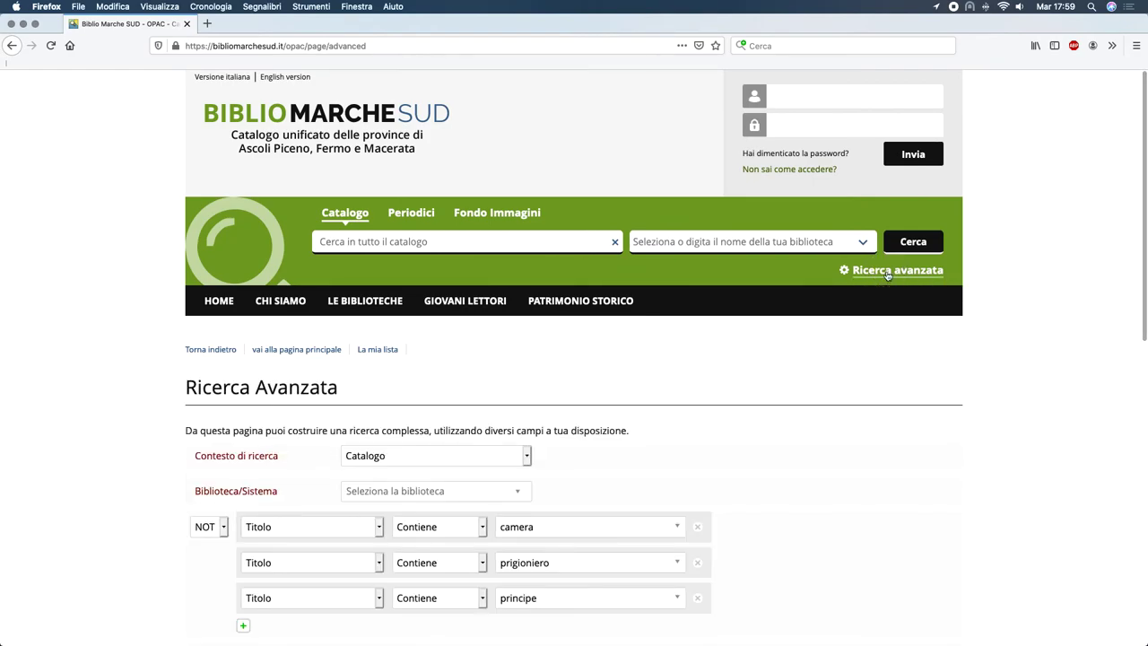
pyautogui.scroll(-5, 799, 459)
pyautogui.click(610, 547)
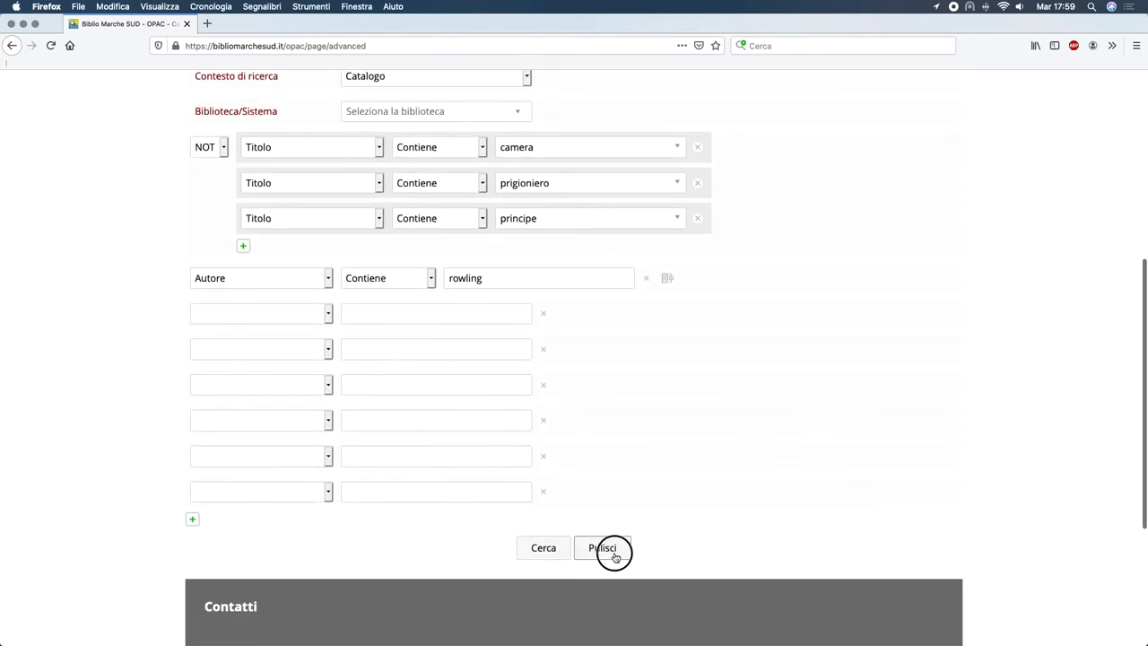
# Limit the search to SAN BENEDETTO DEL TRONTO - Biblioteca Comunale' Lesca' in the Ascoli Piceno provincia library list.
pyautogui.scroll(-3, 847, 400)
pyautogui.scroll(-2, 847, 401)
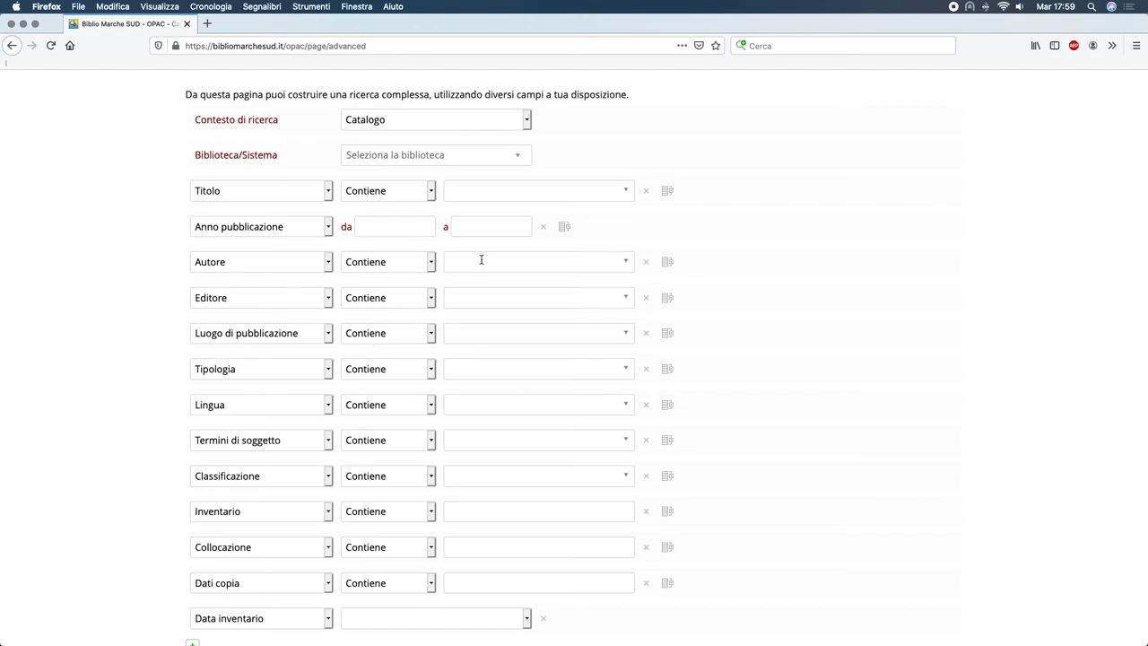
pyautogui.click(514, 156)
pyautogui.click(476, 197)
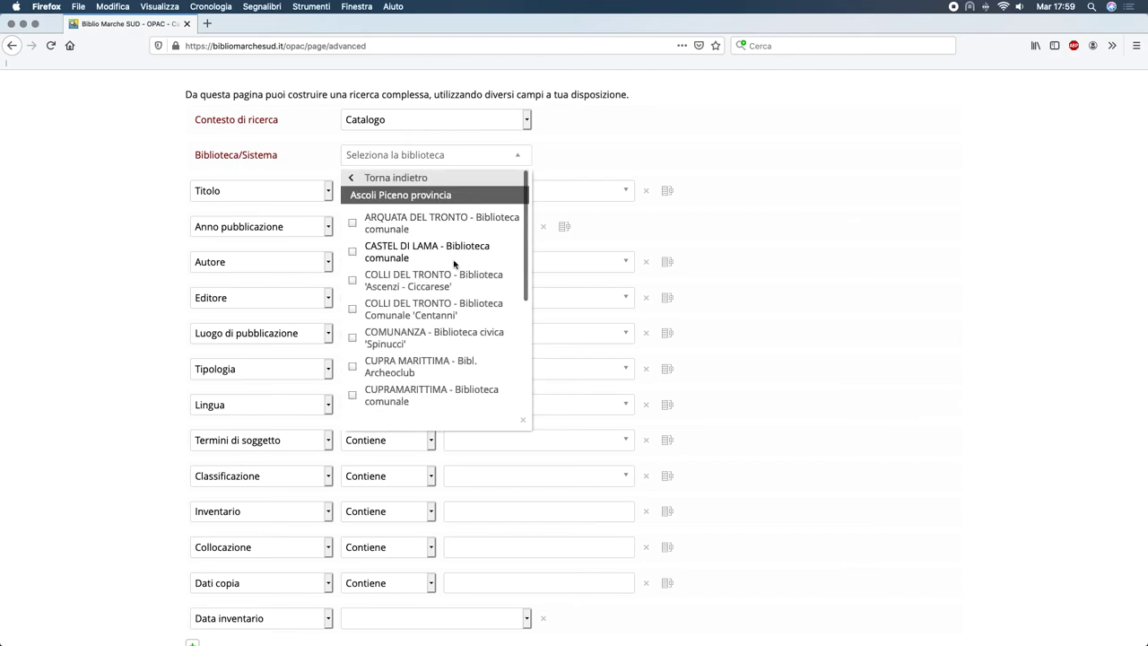
pyautogui.scroll(-5, 525, 260)
pyautogui.click(351, 394)
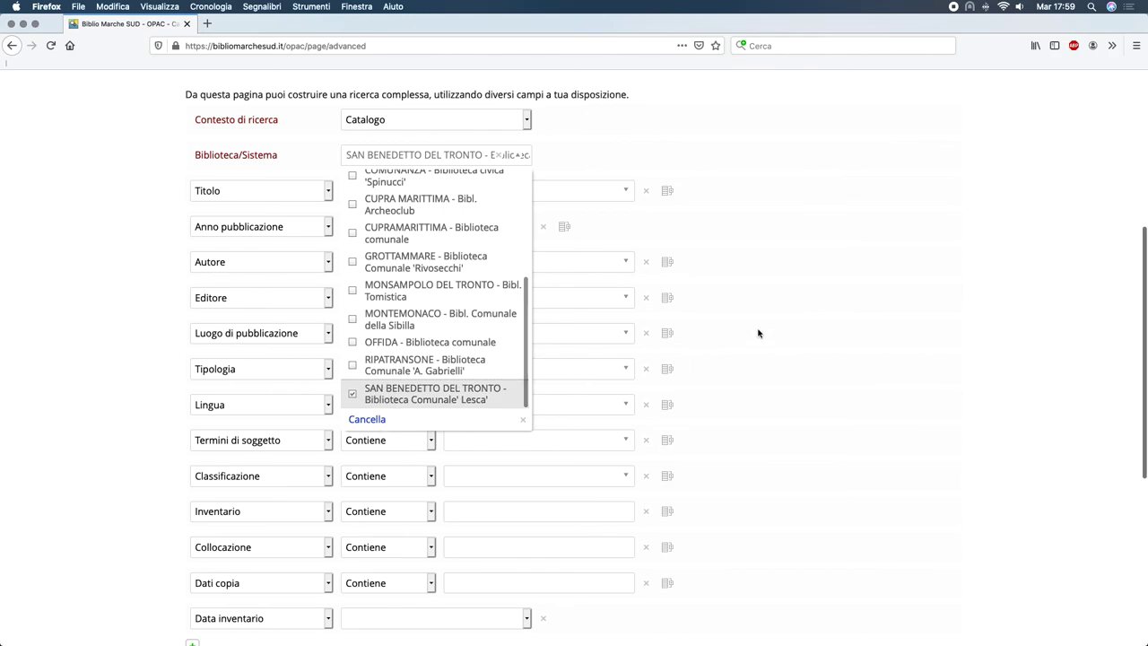
pyautogui.click(668, 128)
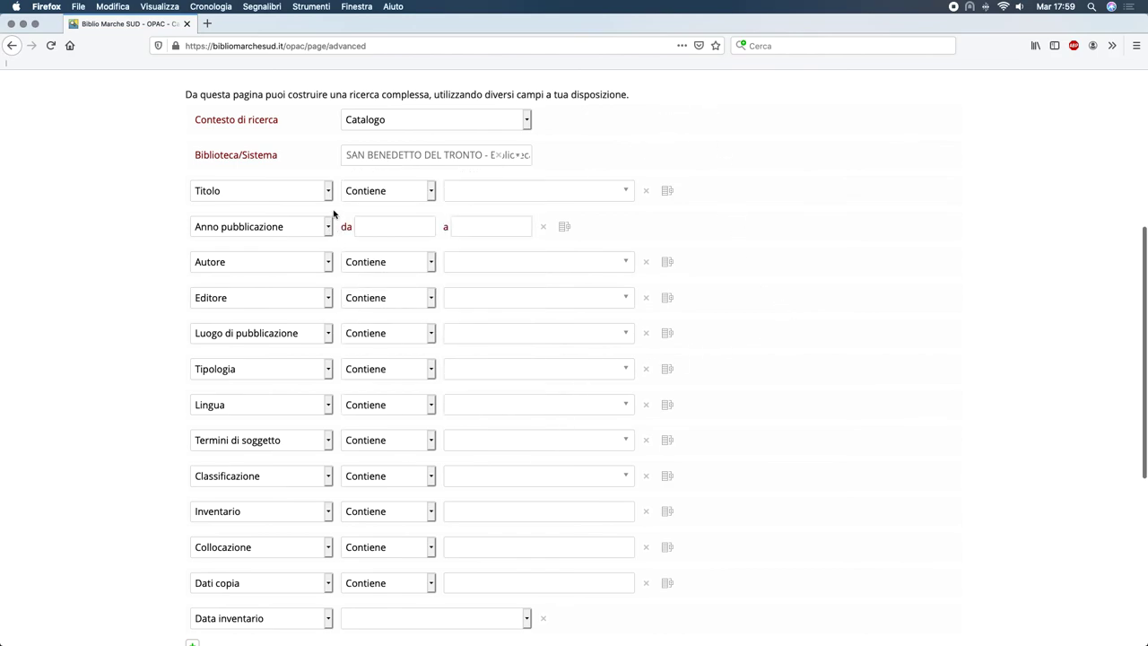
# Enter "harry potter" in the Titolo criterion and "rowling" in the Autore criterion.
pyautogui.click(481, 191)
pyautogui.write('harry potter')
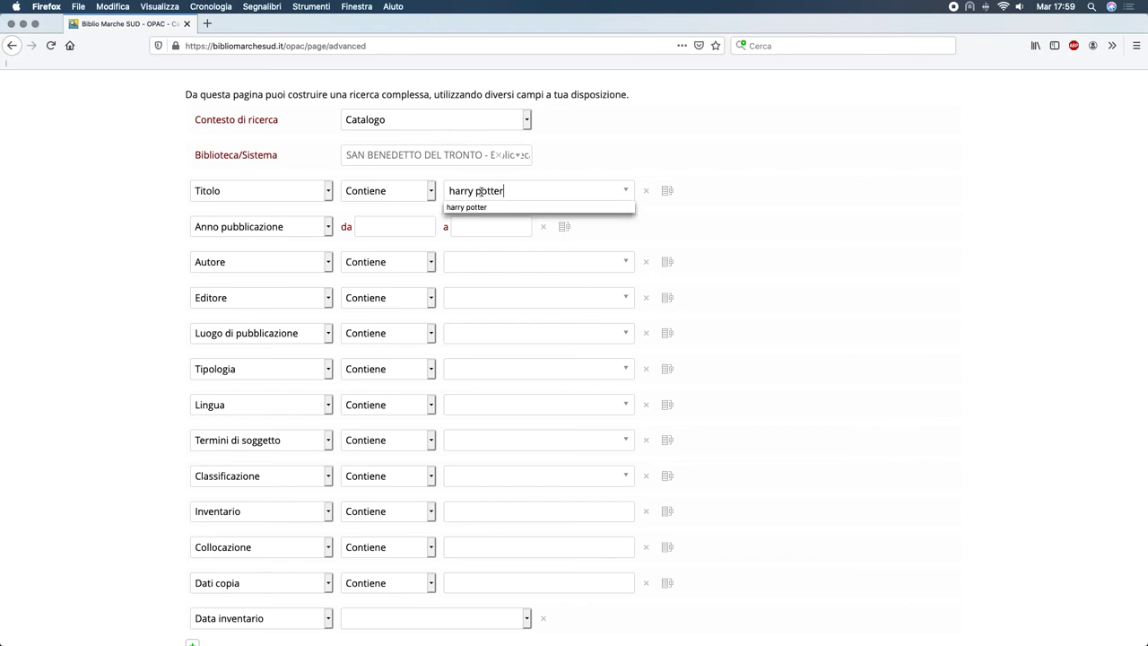
pyautogui.click(462, 258)
pyautogui.write('rowling')
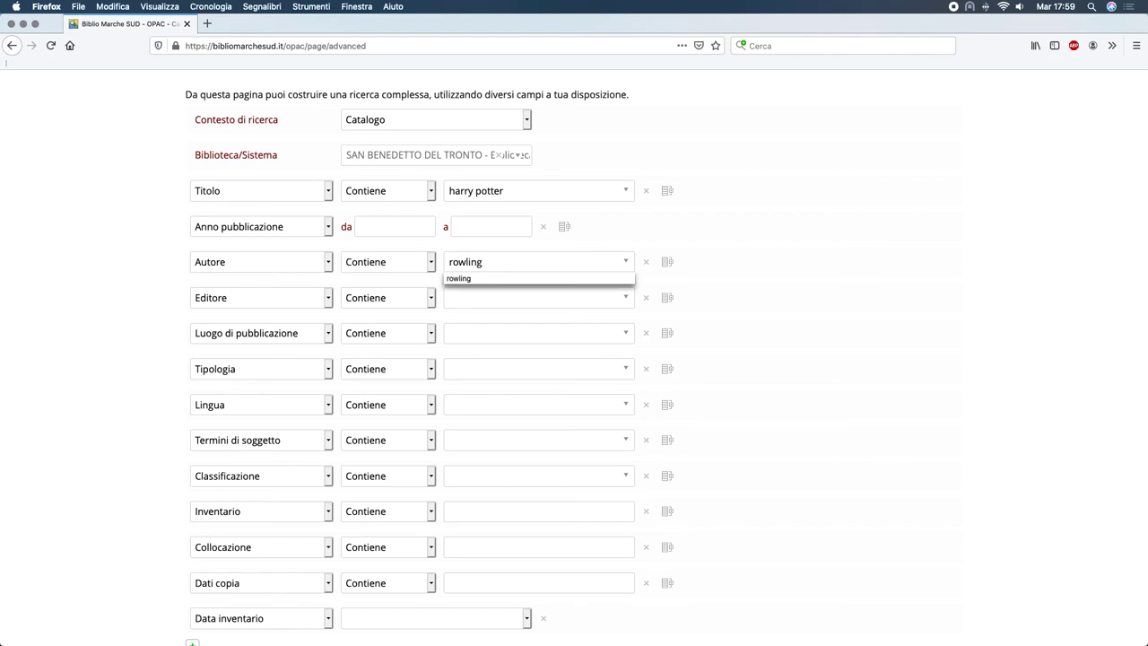
# Find and select "inglese" in the language list for the Lingua criterion, and run the search.
pyautogui.click(520, 403)
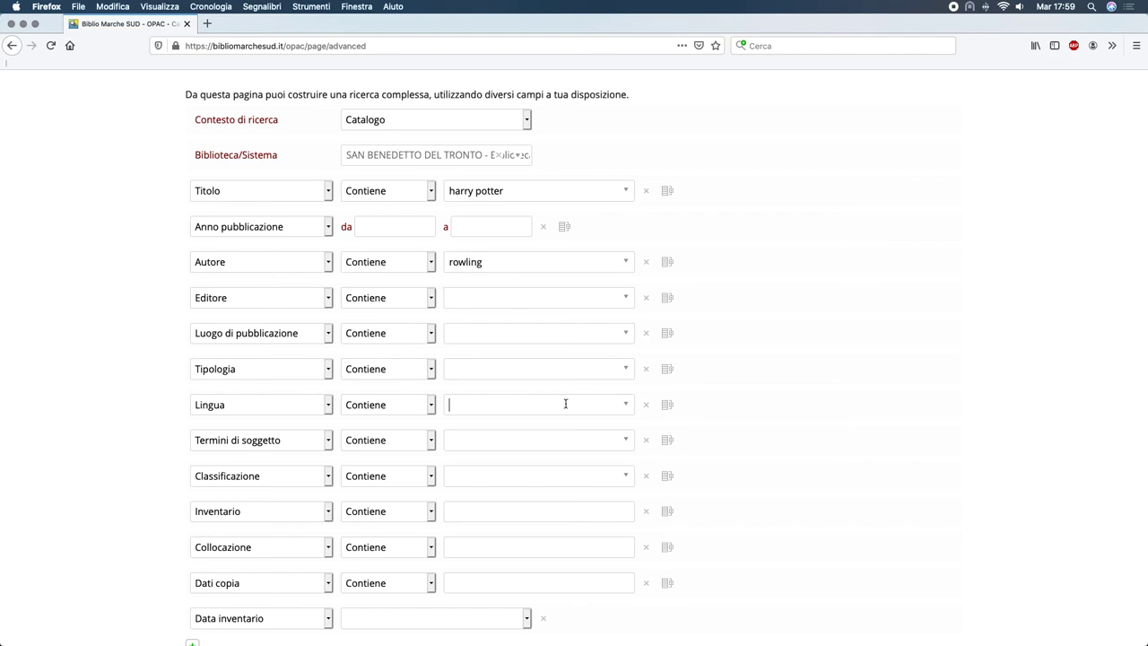
pyautogui.click(626, 407)
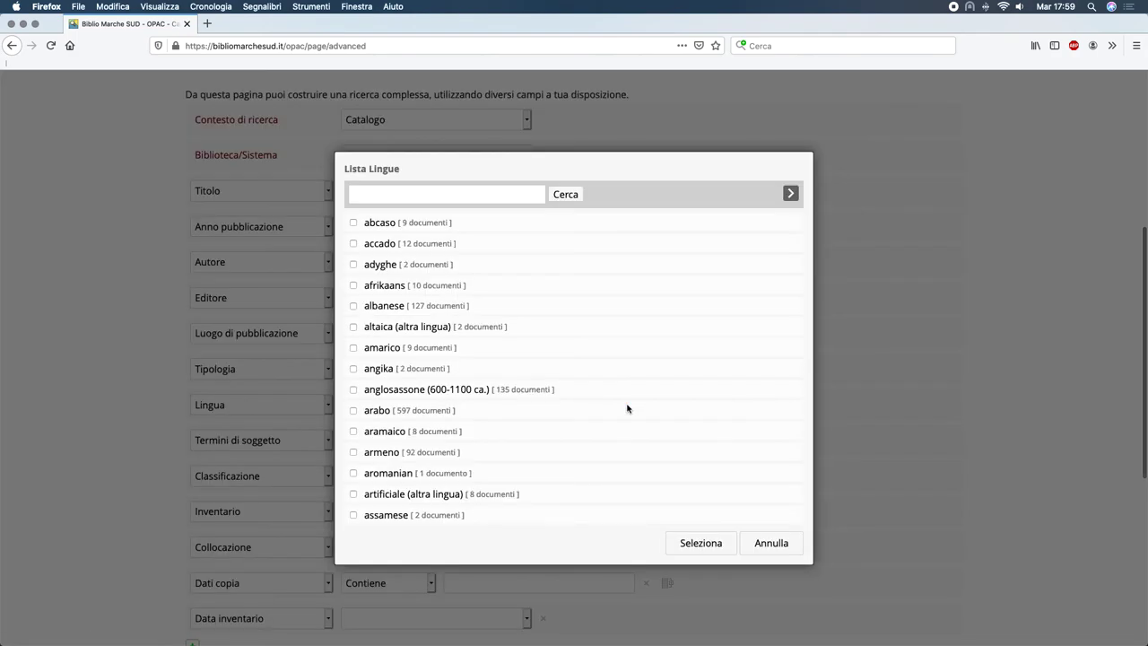
pyautogui.scroll(-10, 433, 422)
pyautogui.scroll(10, 434, 422)
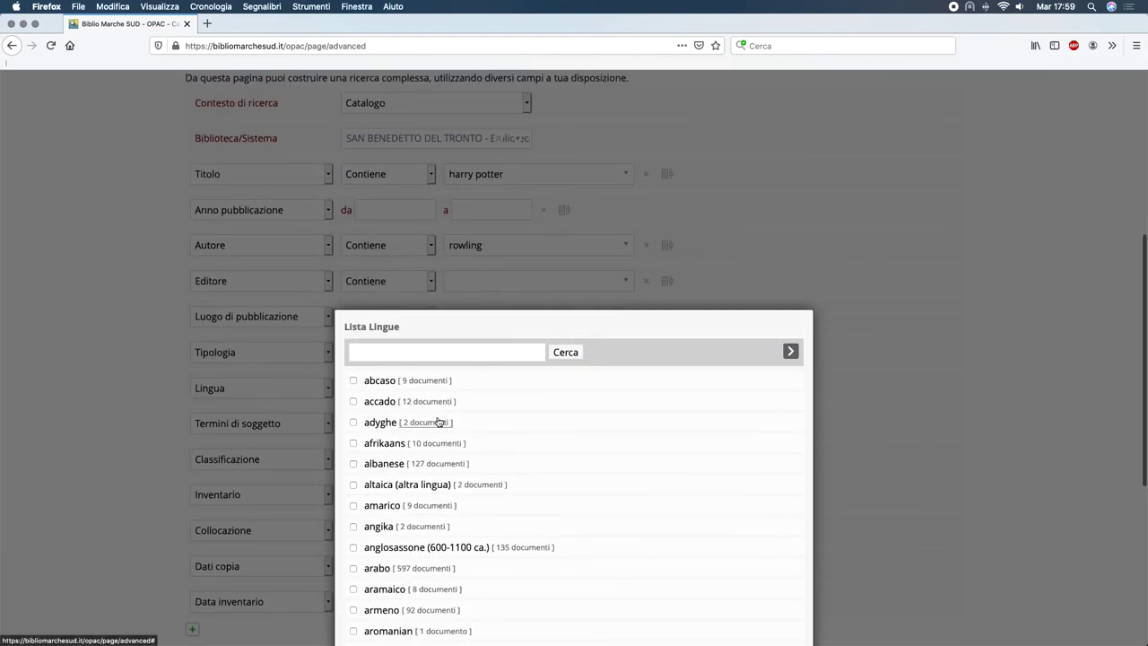
pyautogui.click(433, 198)
pyautogui.write('inglese')
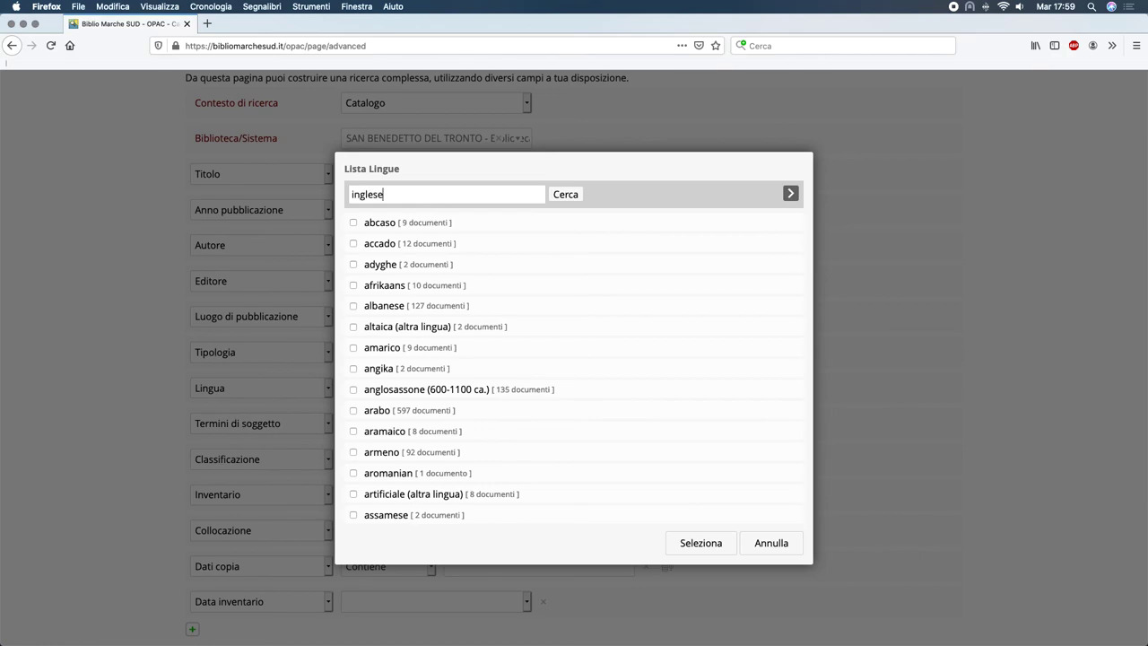
pyautogui.click(565, 194)
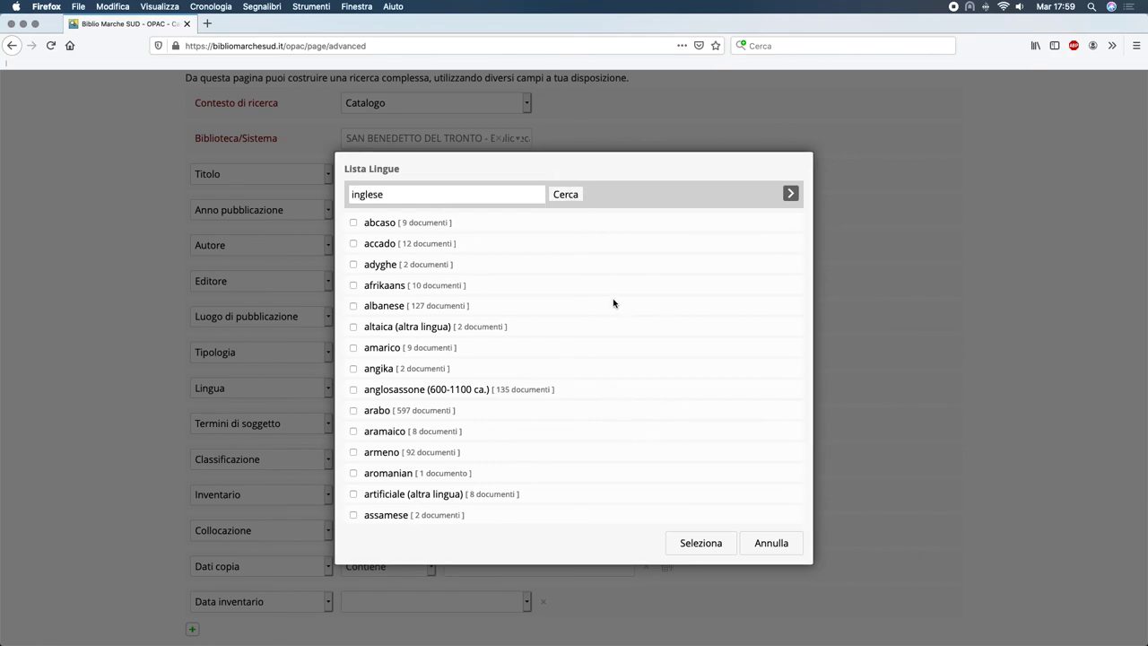
pyautogui.click(354, 224)
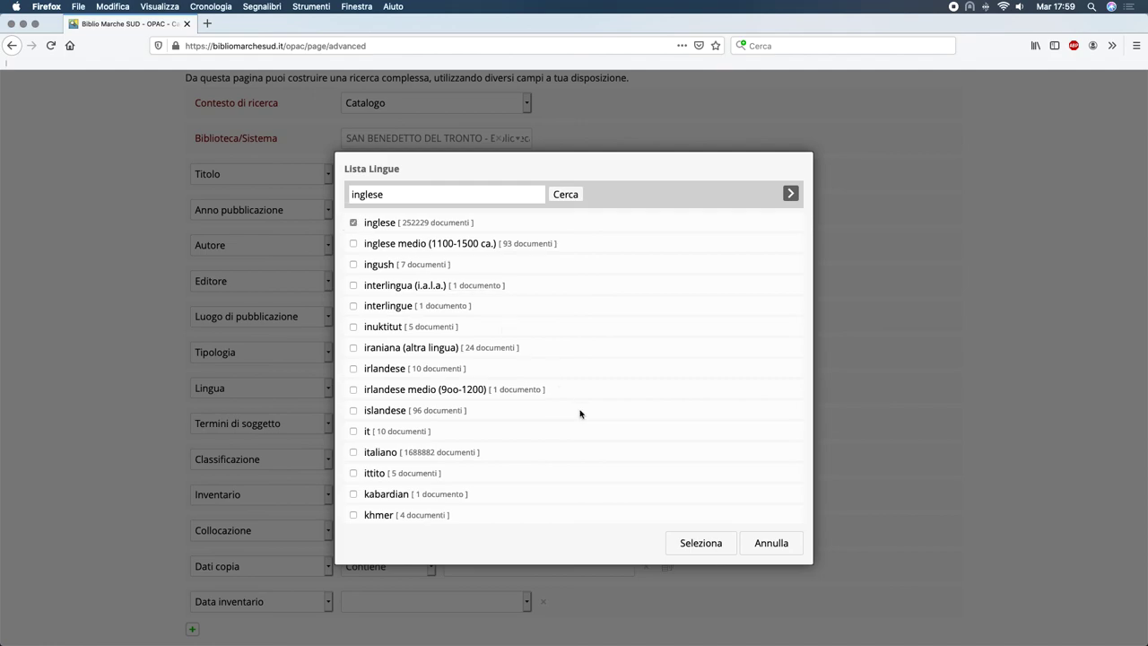
pyautogui.click(713, 546)
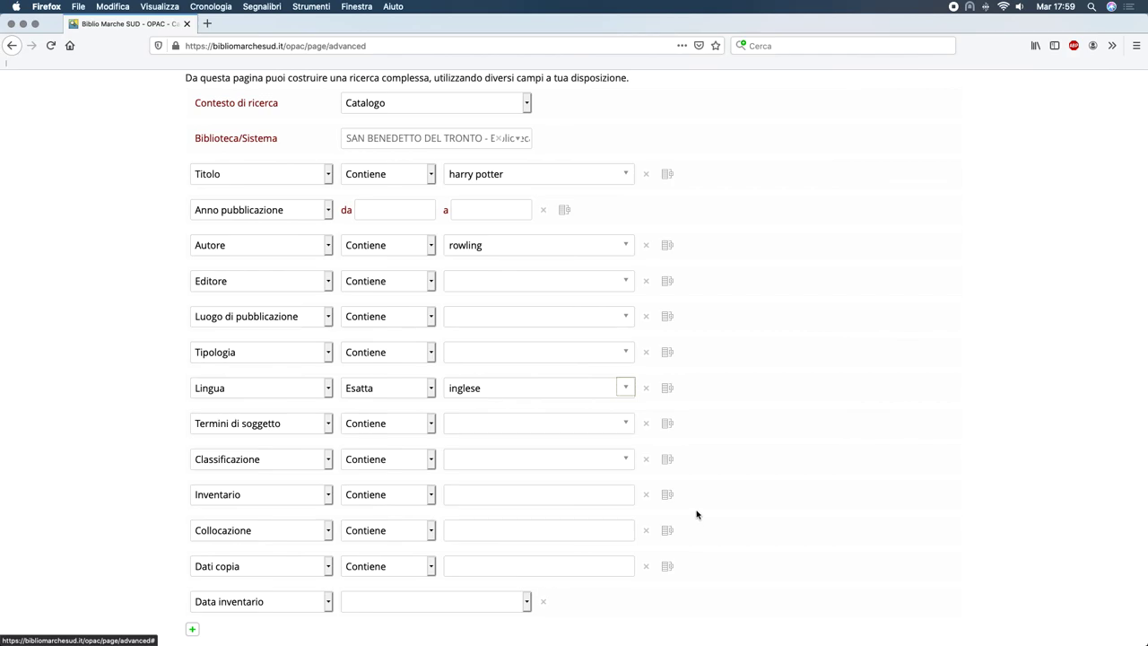
pyautogui.scroll(-3, 697, 512)
pyautogui.click(536, 554)
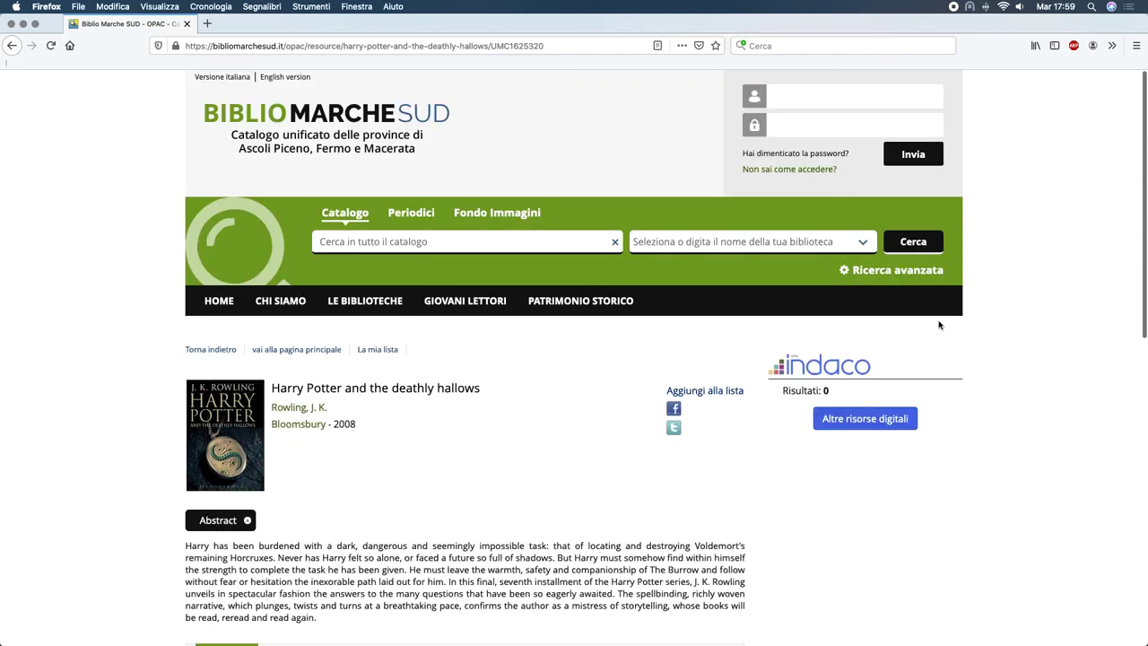
# Look over the "Harry Potter and the deathly hallows" record and its library availability, and reopen the advanced search form.
pyautogui.scroll(-2, 908, 339)
pyautogui.scroll(-2, 907, 339)
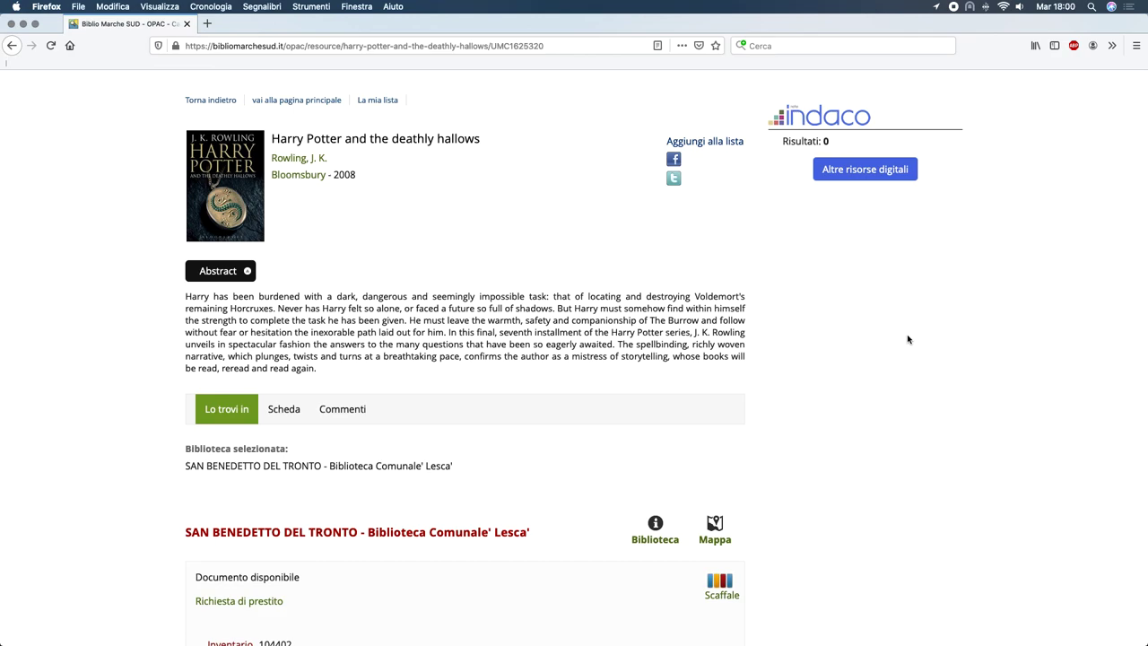
pyautogui.scroll(5, 906, 336)
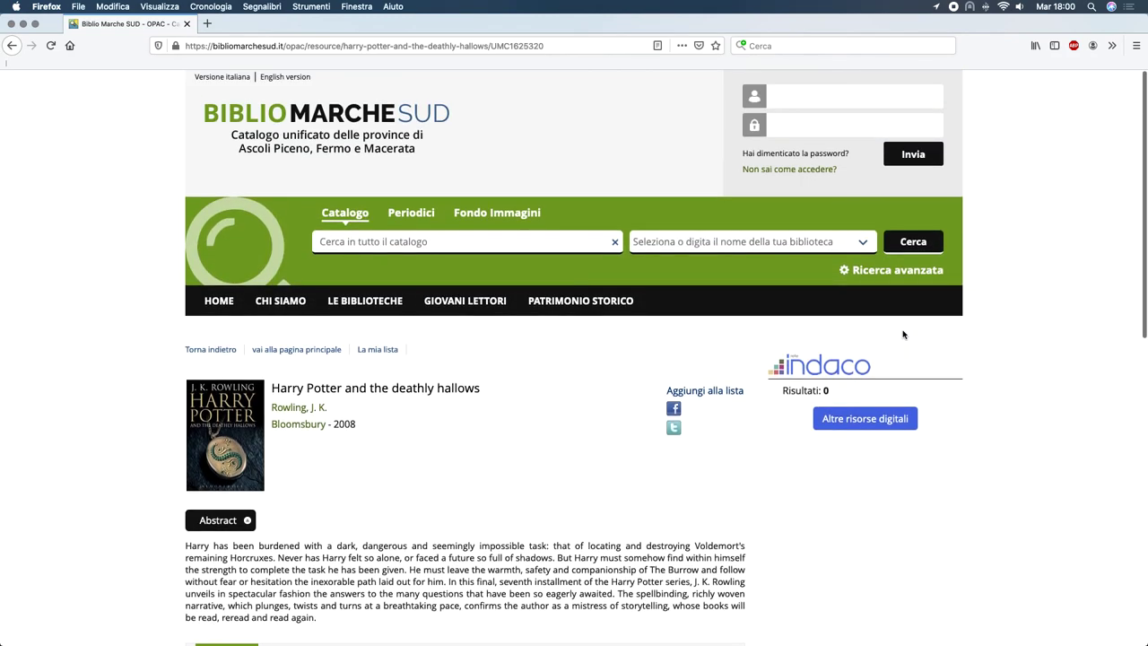
pyautogui.click(901, 271)
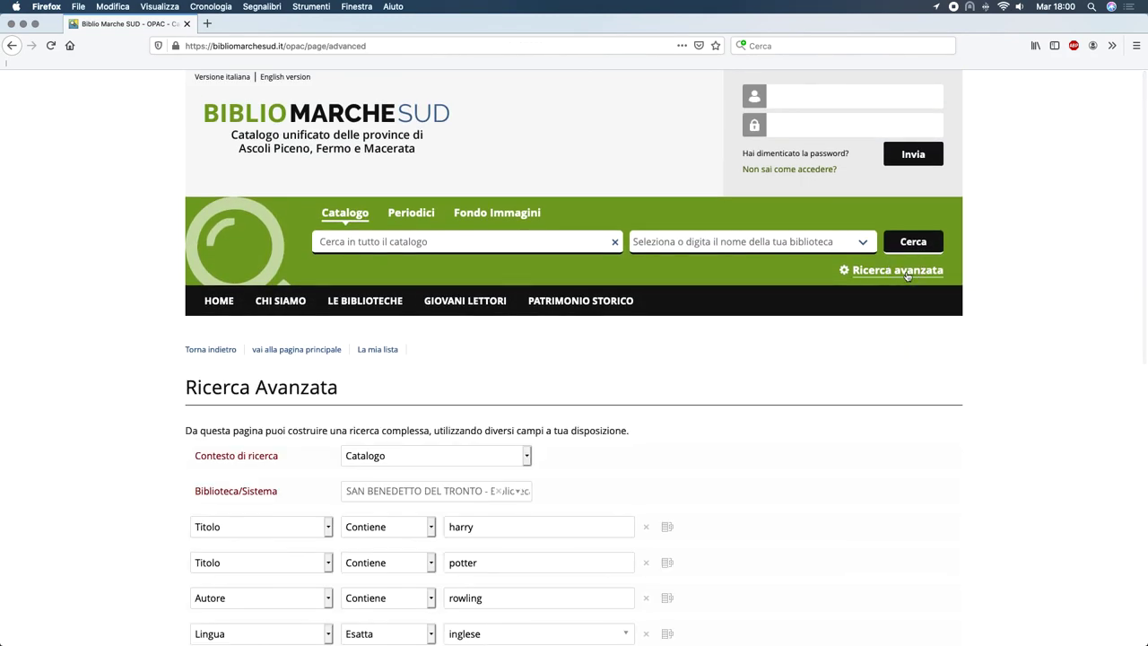